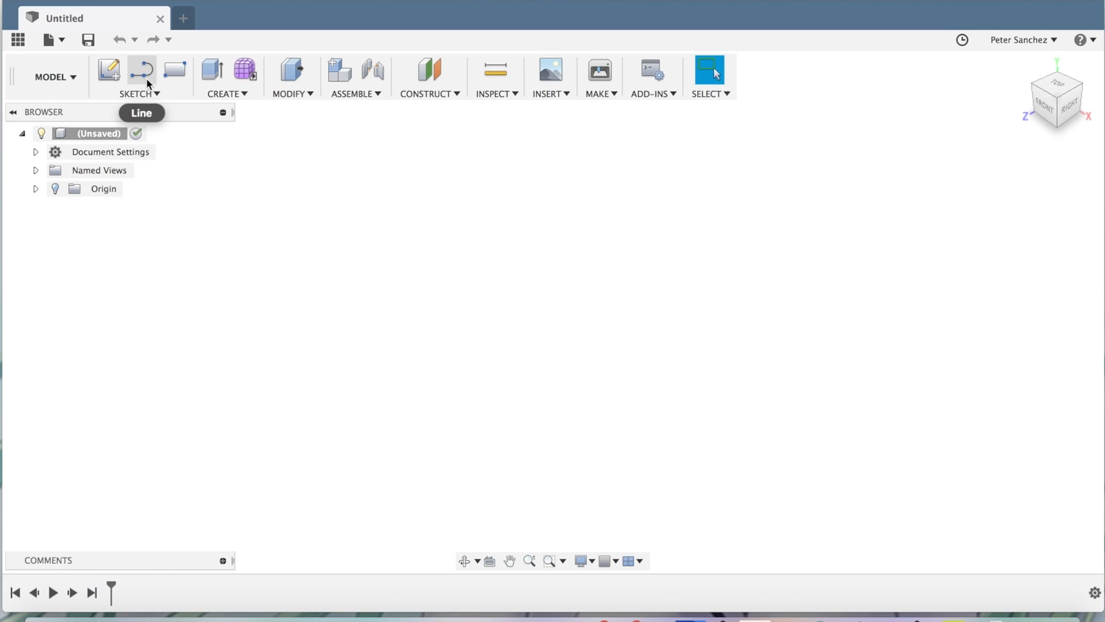
# - Start a sketch on the horizontal origin plane and draw a 60 mm line from the origin along the red axis
pyautogui.click(146, 77)
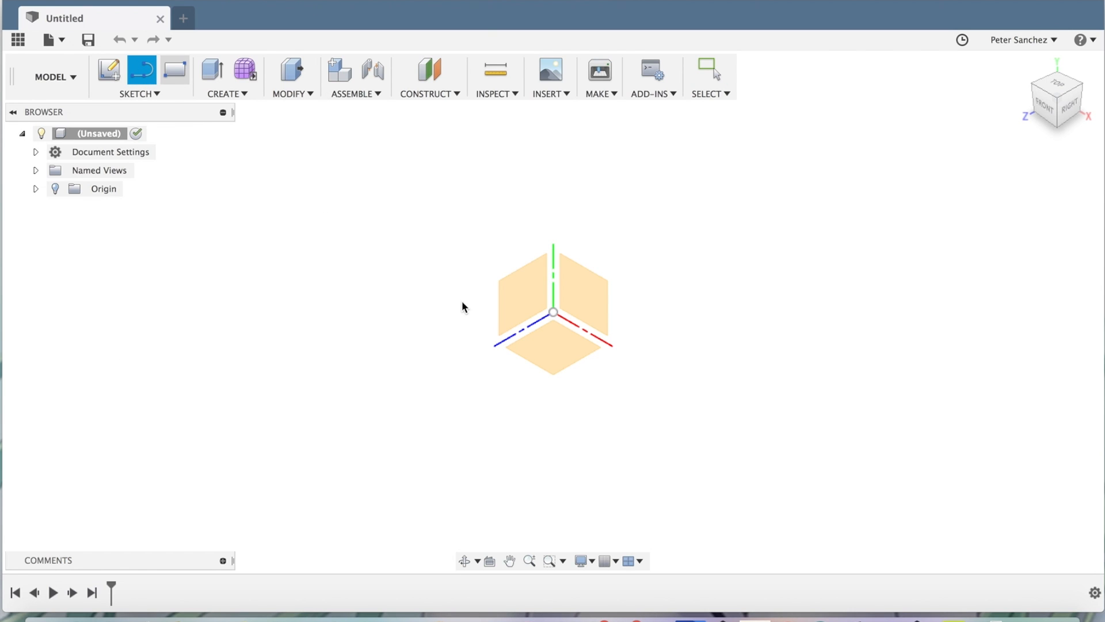
pyautogui.click(554, 353)
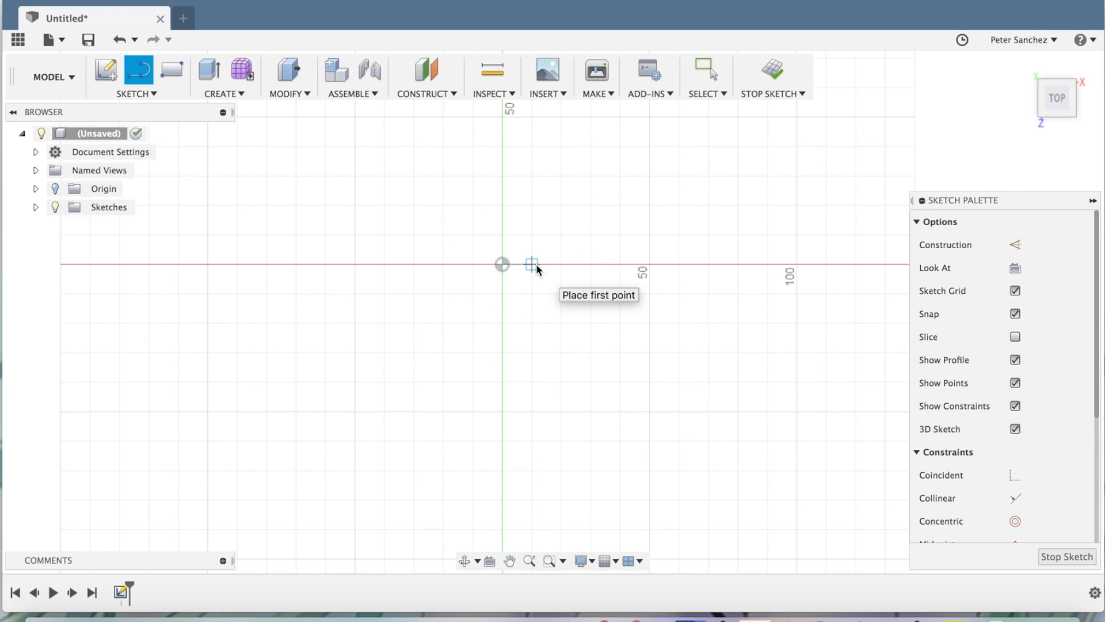
pyautogui.click(502, 264)
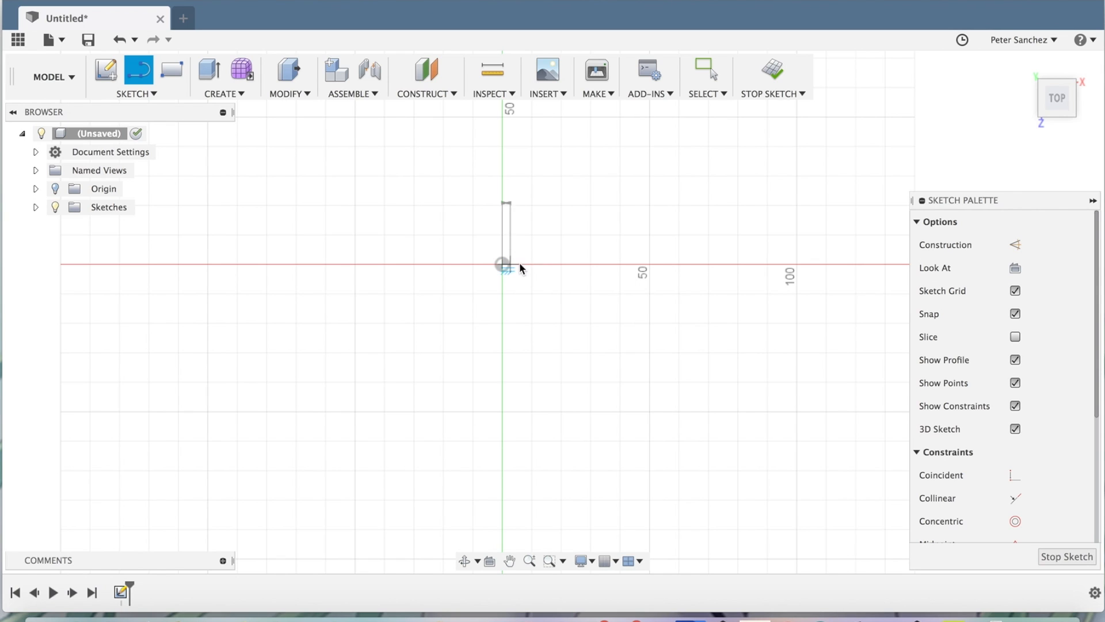
pyautogui.click(679, 264)
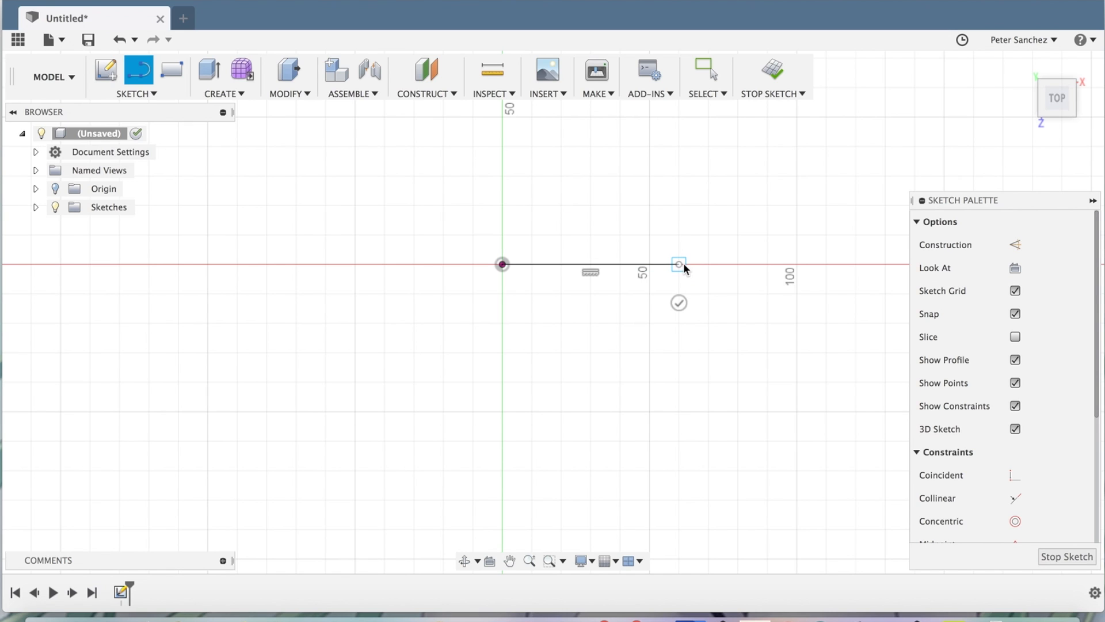
# - Draw a closed 5 mm square with lines from the free end of the 60 mm line, extending outward and below the axis
pyautogui.scroll(2, 679, 264)
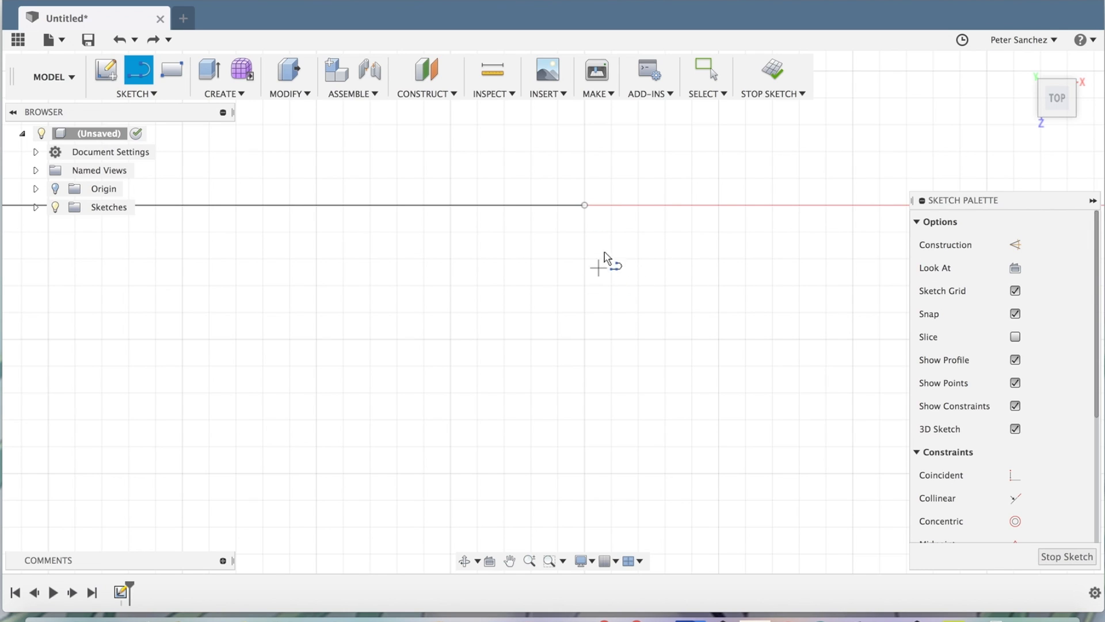
pyautogui.click(587, 207)
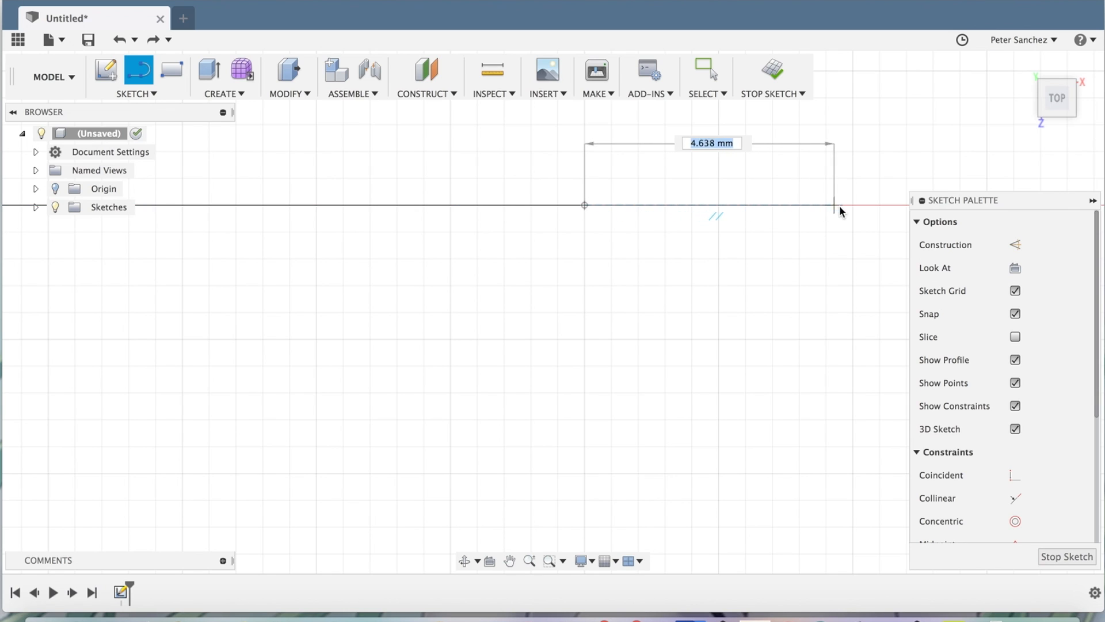
pyautogui.click(855, 206)
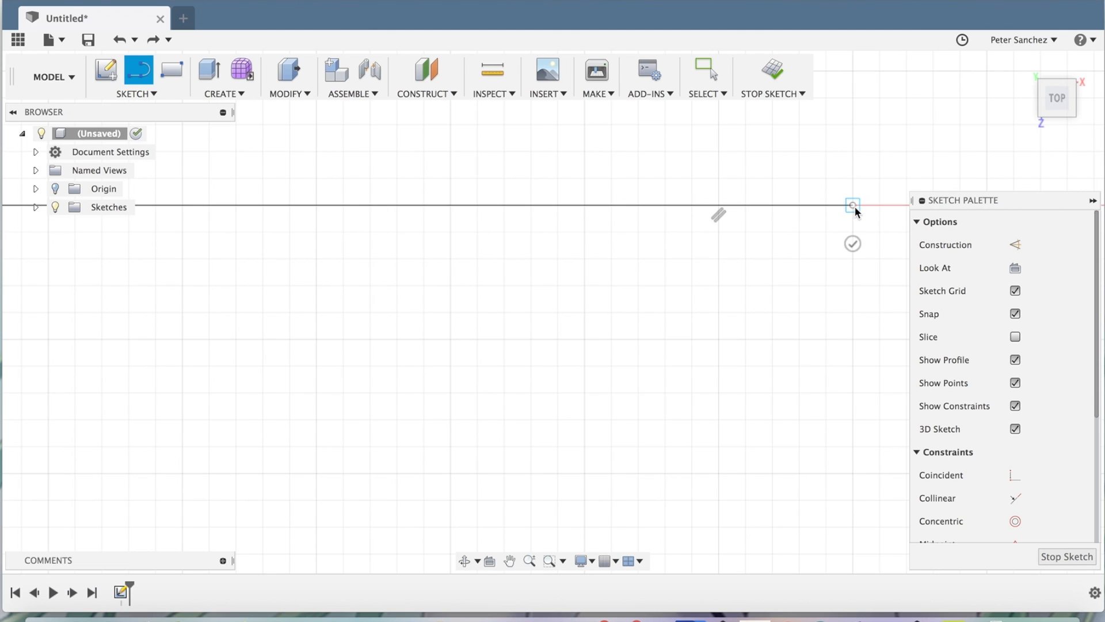
pyautogui.moveTo(856, 221)
pyautogui.mouseDown()
pyautogui.moveTo(868, 326)
pyautogui.moveTo(853, 467)
pyautogui.mouseUp()
pyautogui.click(585, 471)
pyautogui.click(586, 205)
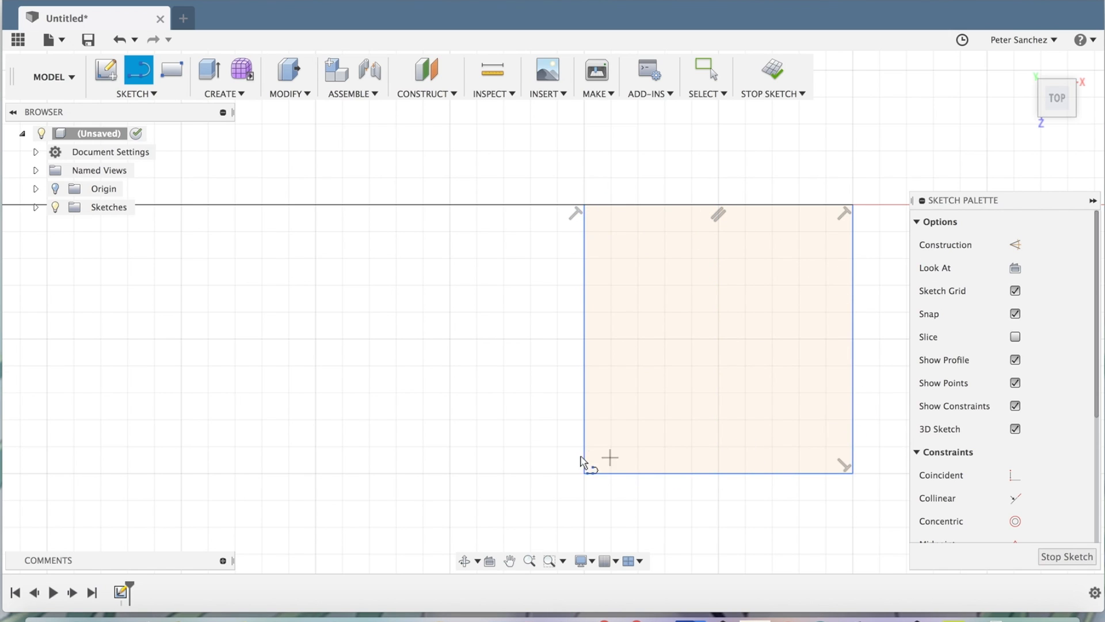
pyautogui.click(772, 419)
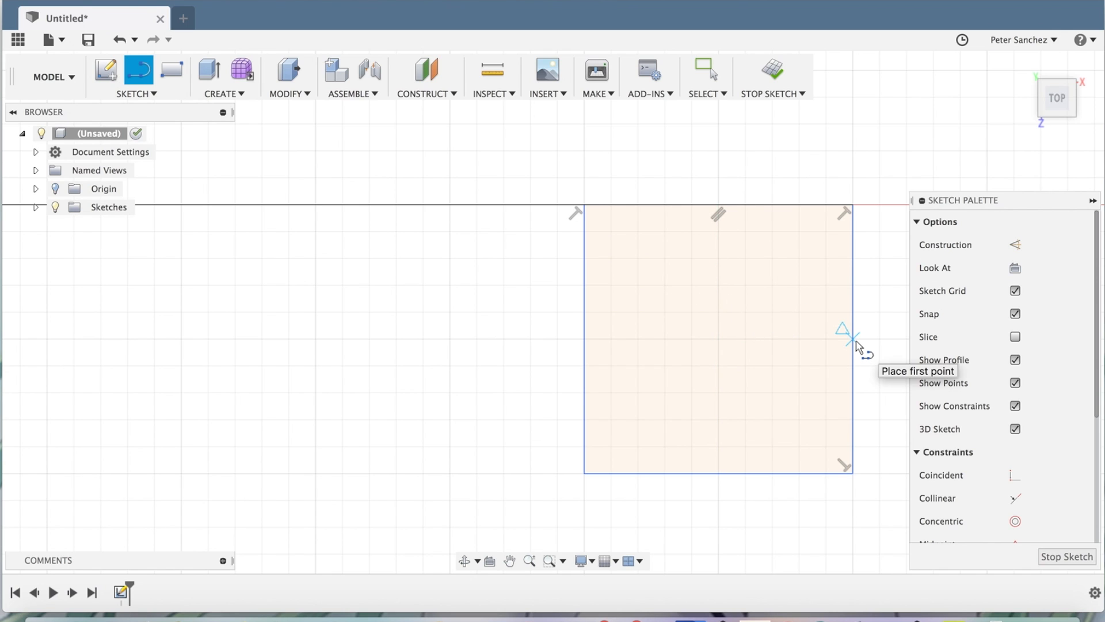
pyautogui.click(718, 205)
pyautogui.press('Escape')
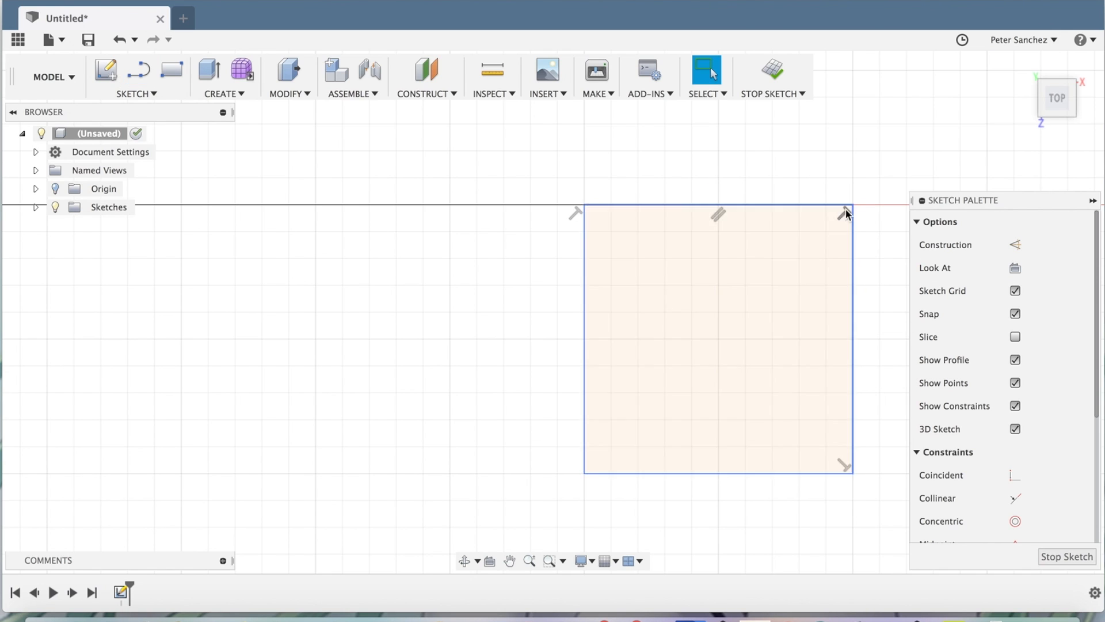
# - Taper the square's upper side with lines from 1.5 mm down the outer edge to the upper edge's midpoint, and from that line's midpoint to the inner corner
pyautogui.press('l')
pyautogui.click(852, 206)
pyautogui.click(855, 285)
pyautogui.click(719, 205)
pyautogui.click(786, 246)
pyautogui.click(585, 204)
pyautogui.click(853, 339)
pyautogui.click(854, 420)
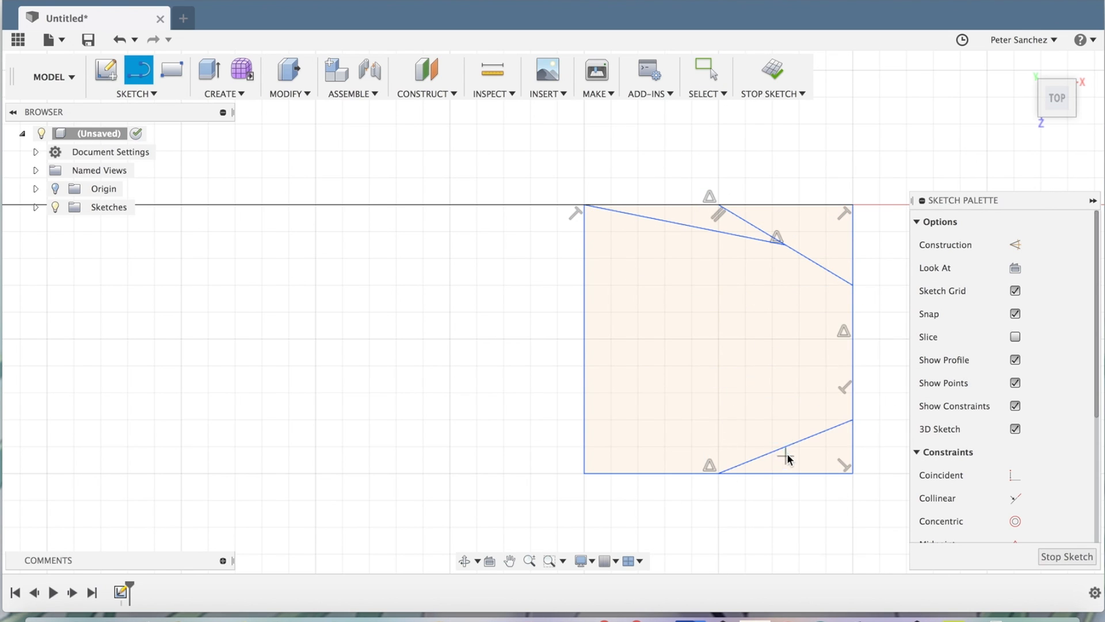
pyautogui.press('Escape')
# - Mirror the taper by hand on the lower side, starting 1.5 mm above the outer corner, with lines to the lower edge's midpoint and inner corner
pyautogui.press('l')
pyautogui.click(853, 473)
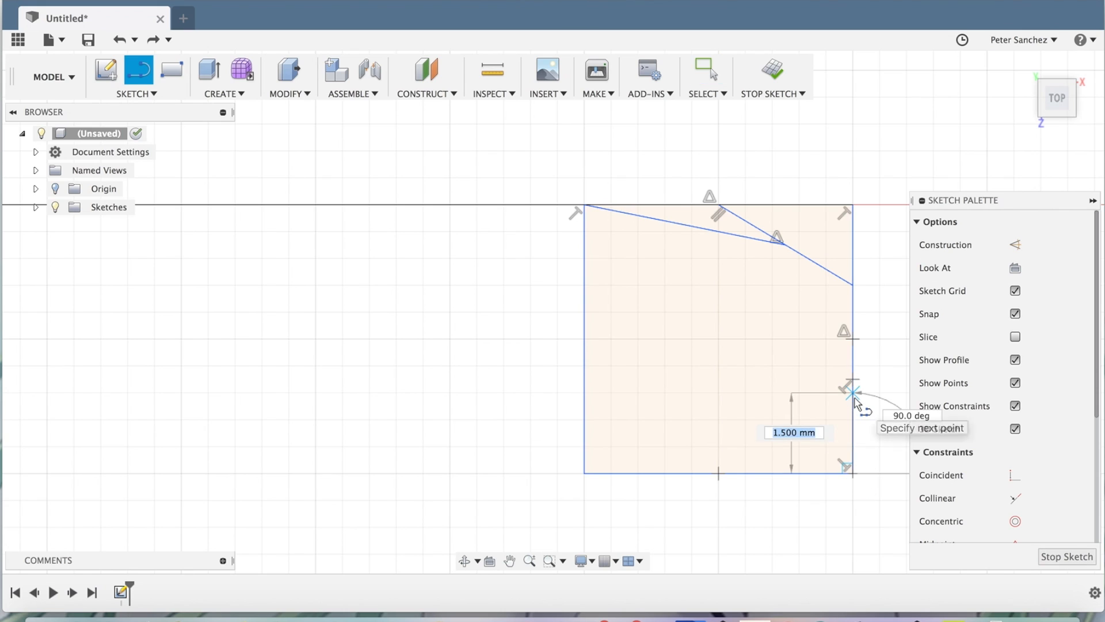
pyautogui.click(853, 393)
pyautogui.click(719, 473)
pyautogui.click(786, 433)
pyautogui.click(585, 473)
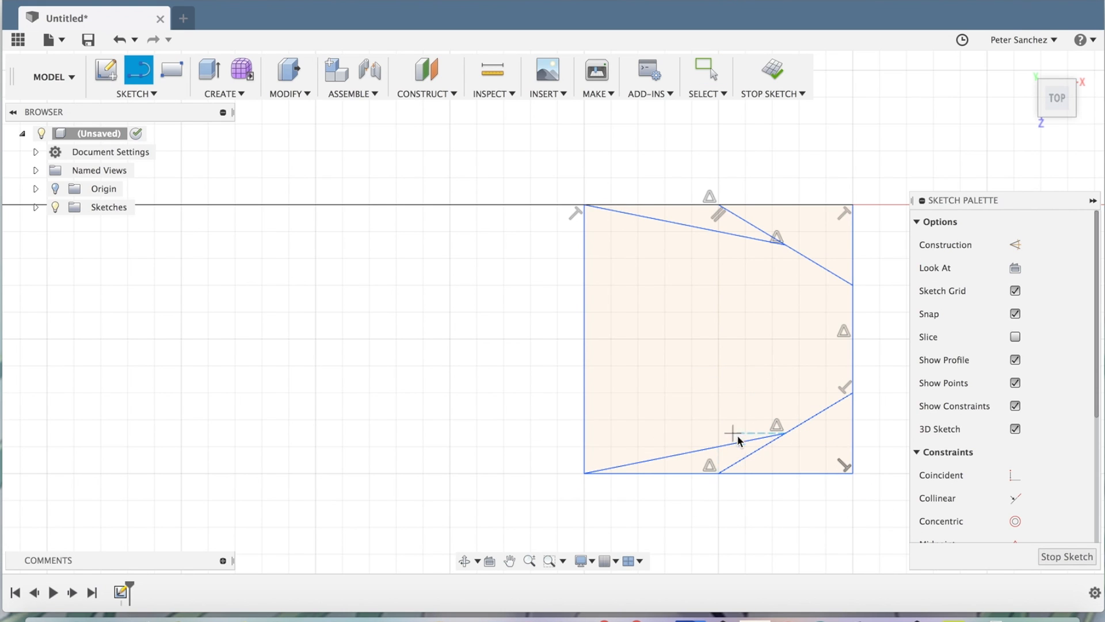
# - Join the outer ends of the two slanted lines with a vertical tip line and clear the leftover square edges from the tooth profile
pyautogui.scroll(1, 853, 393)
pyautogui.click(853, 393)
pyautogui.click(853, 283)
pyautogui.press('Escape')
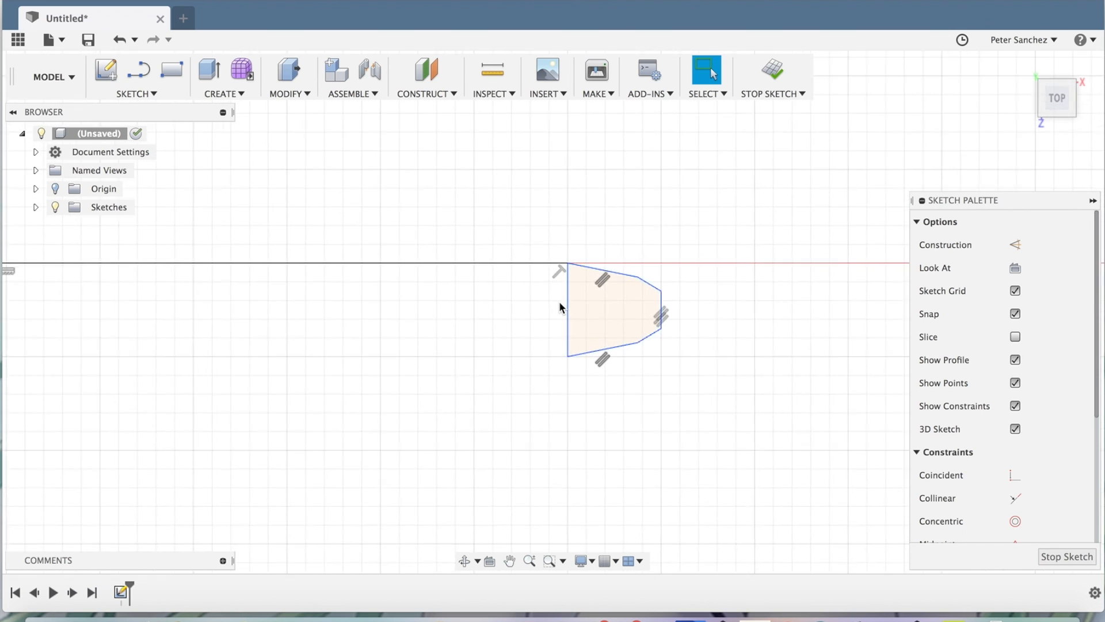
# - Delete the 60 mm line between the origin and the tooth profile
pyautogui.scroll(3, 559, 302)
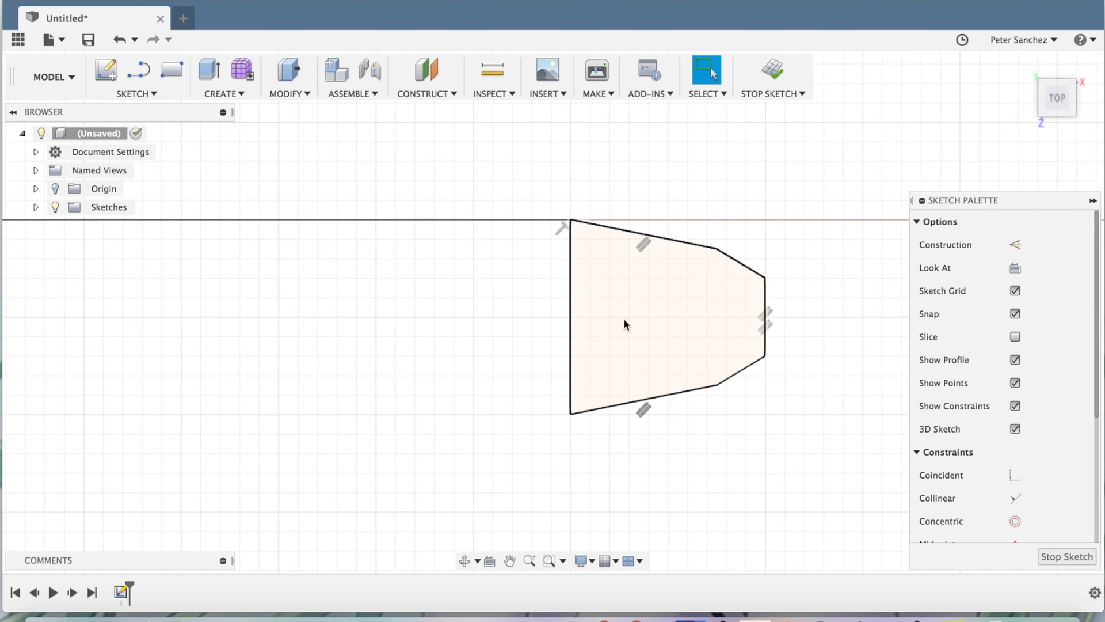
pyautogui.scroll(-5, 664, 306)
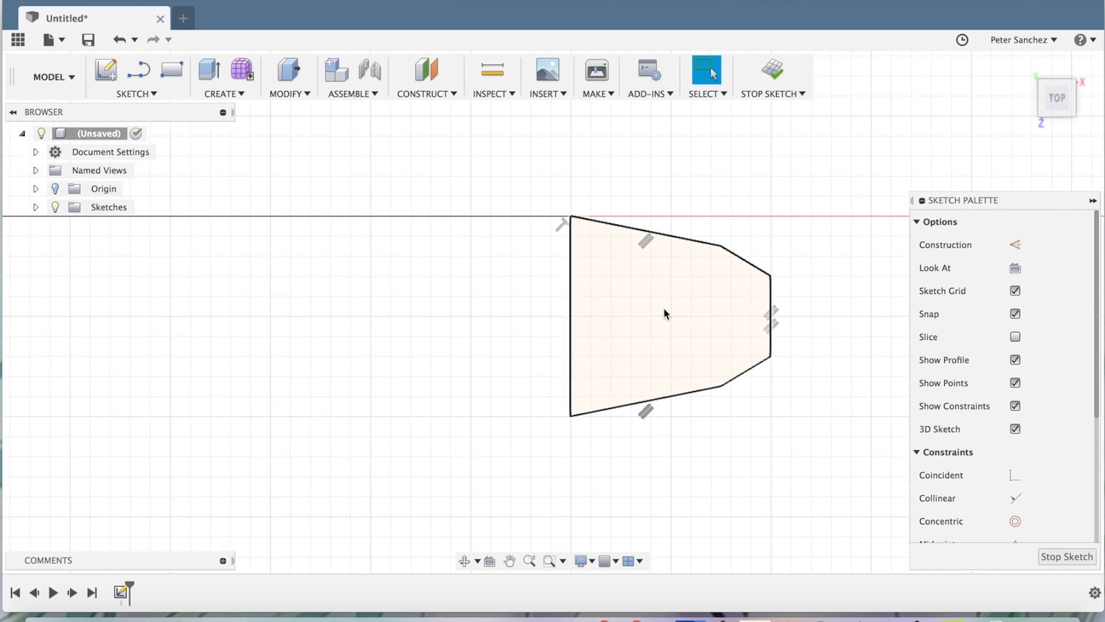
pyautogui.scroll(2, 679, 312)
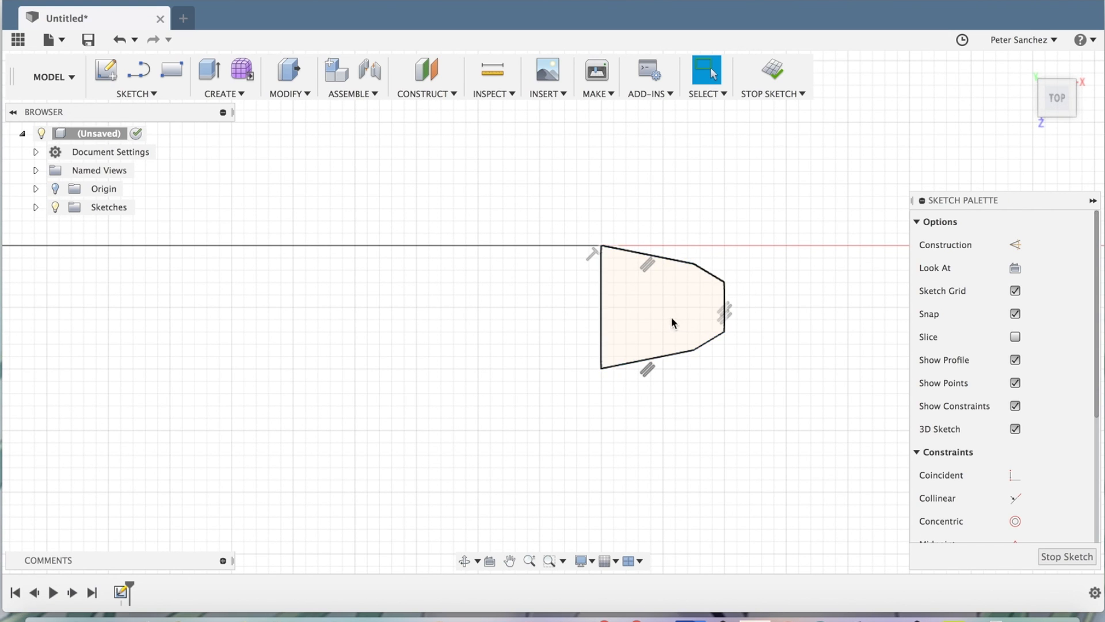
pyautogui.scroll(-5, 625, 323)
pyautogui.scroll(-1, 619, 324)
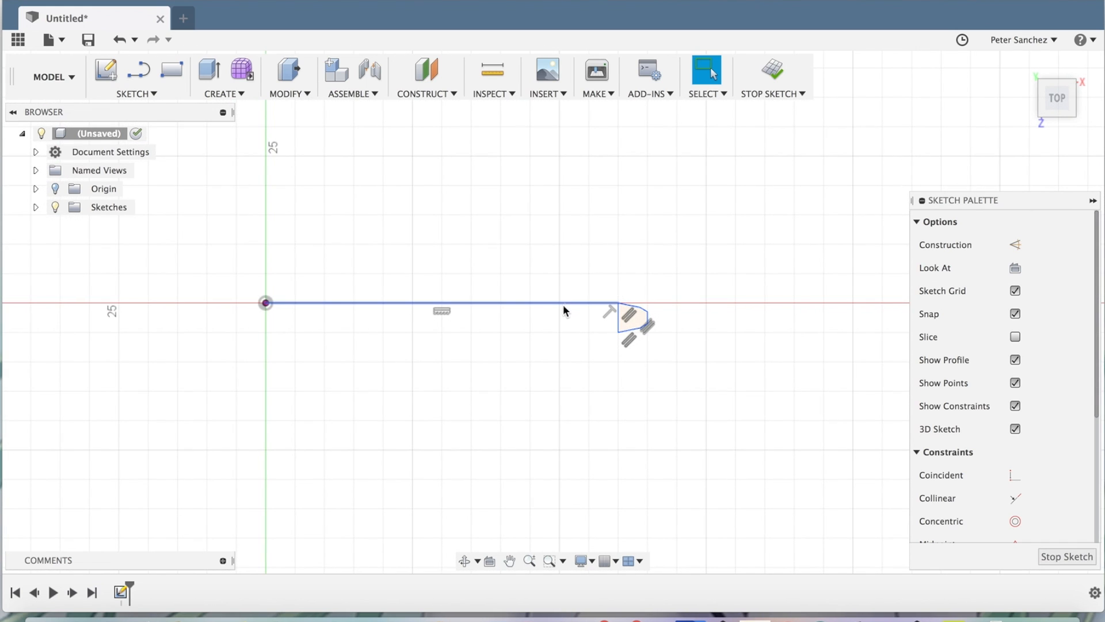
pyautogui.click(530, 303)
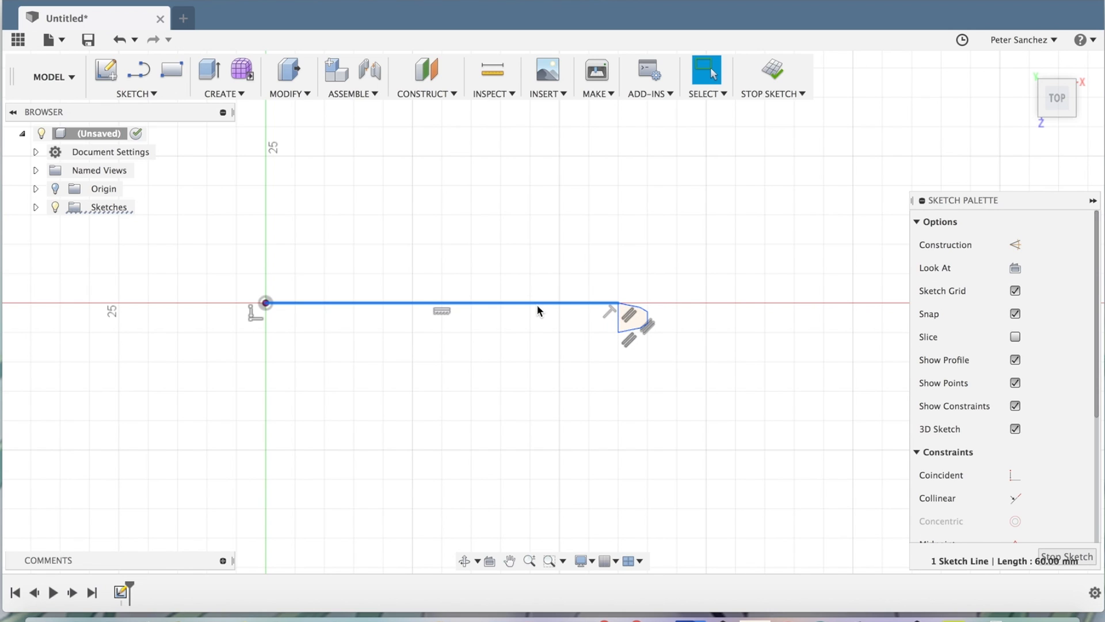
pyautogui.press('Delete')
pyautogui.scroll(1, 305, 314)
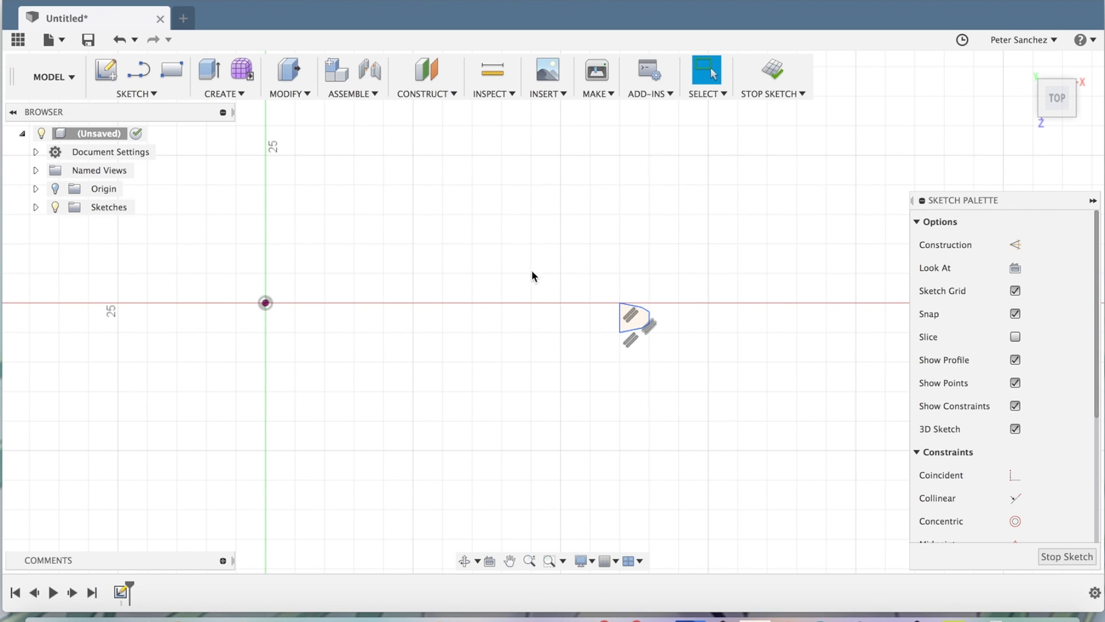
# - Set up a full sketch Circular Pattern of the whole tooth profile with the origin as its center point
pyautogui.click(152, 94)
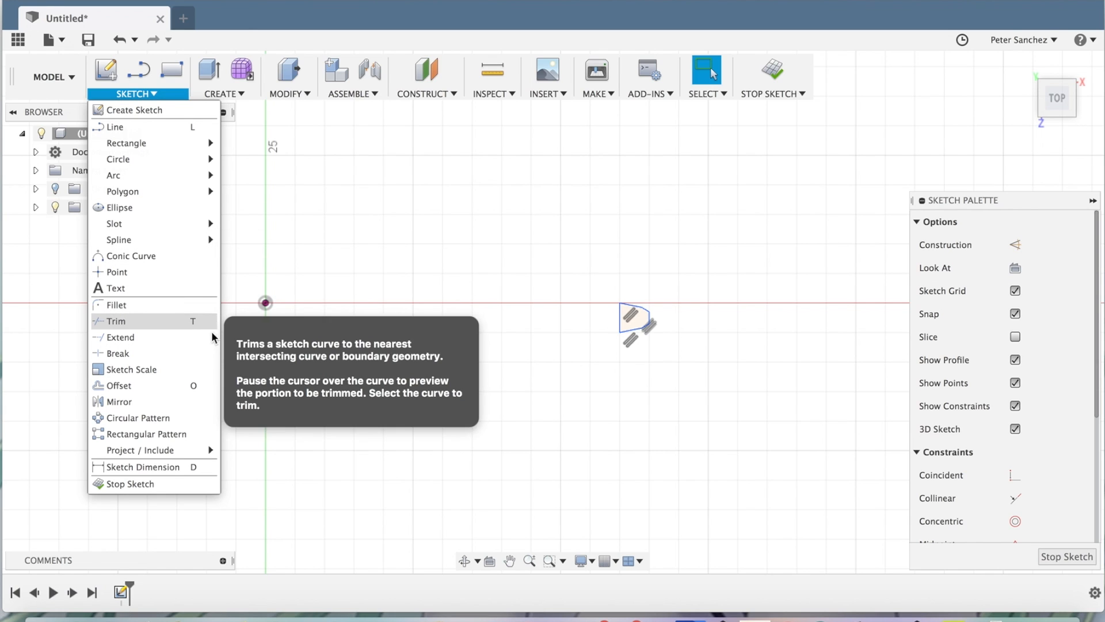
pyautogui.click(194, 424)
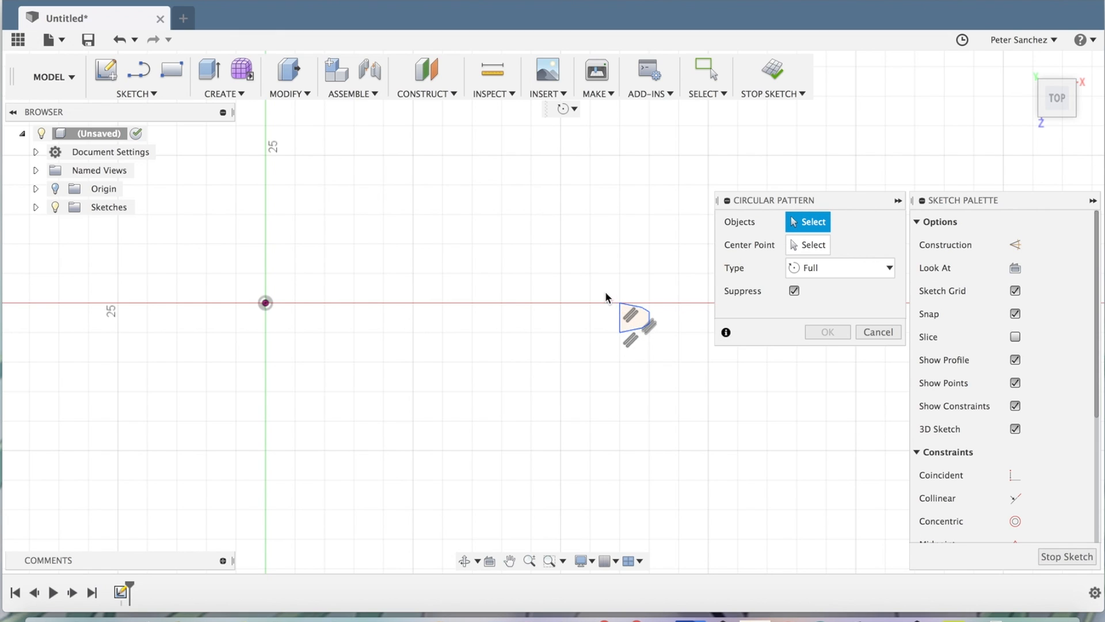
pyautogui.moveTo(605, 292); pyautogui.dragTo(666, 358)
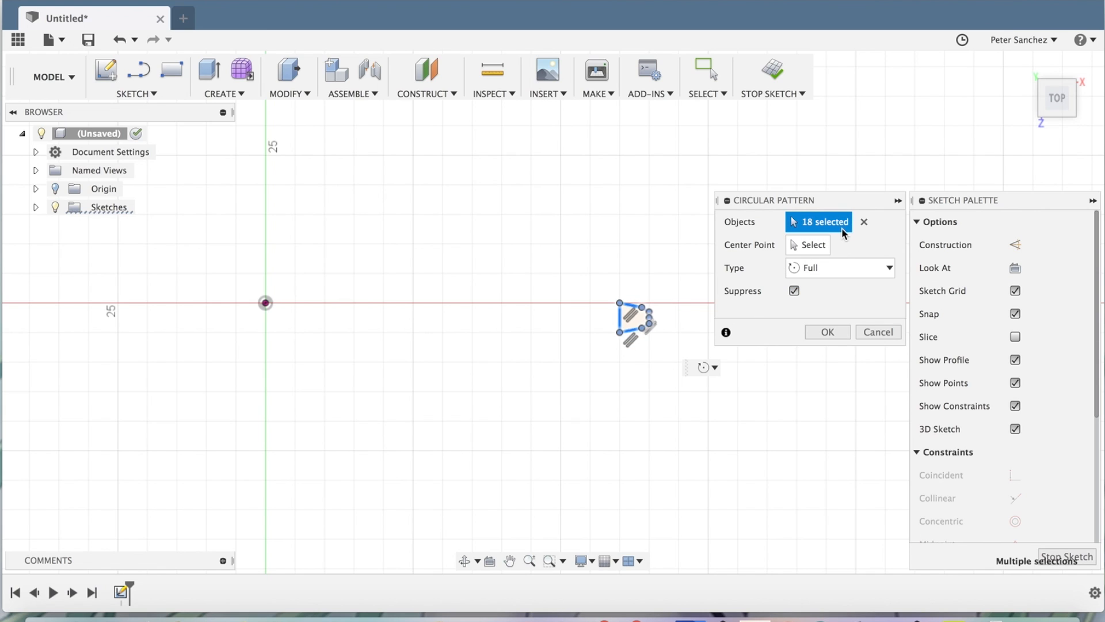
pyautogui.click(809, 249)
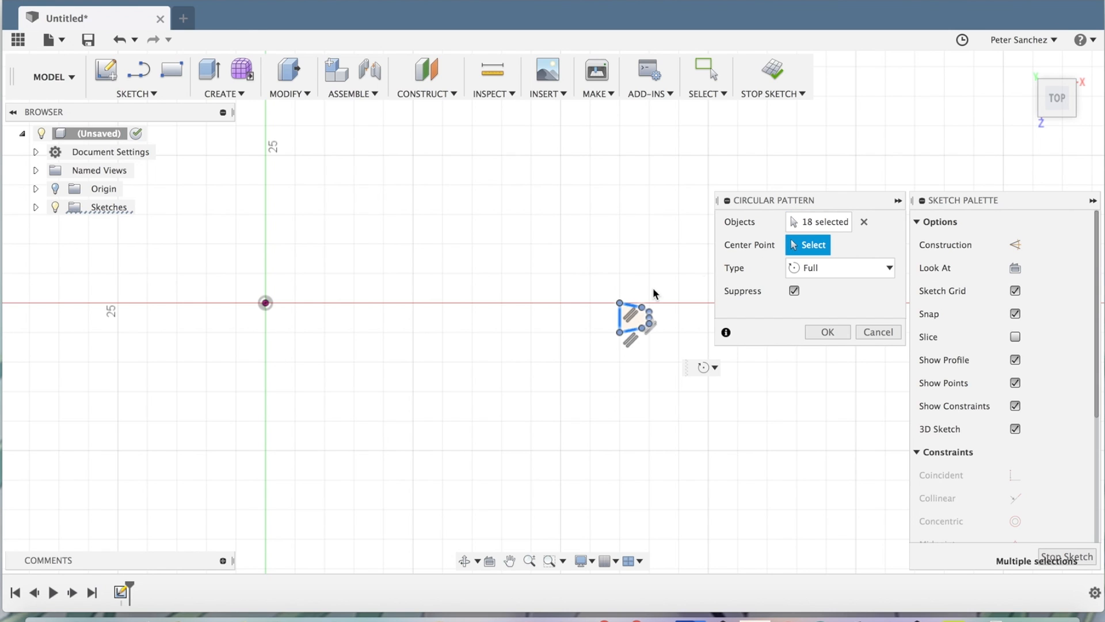
pyautogui.click(264, 305)
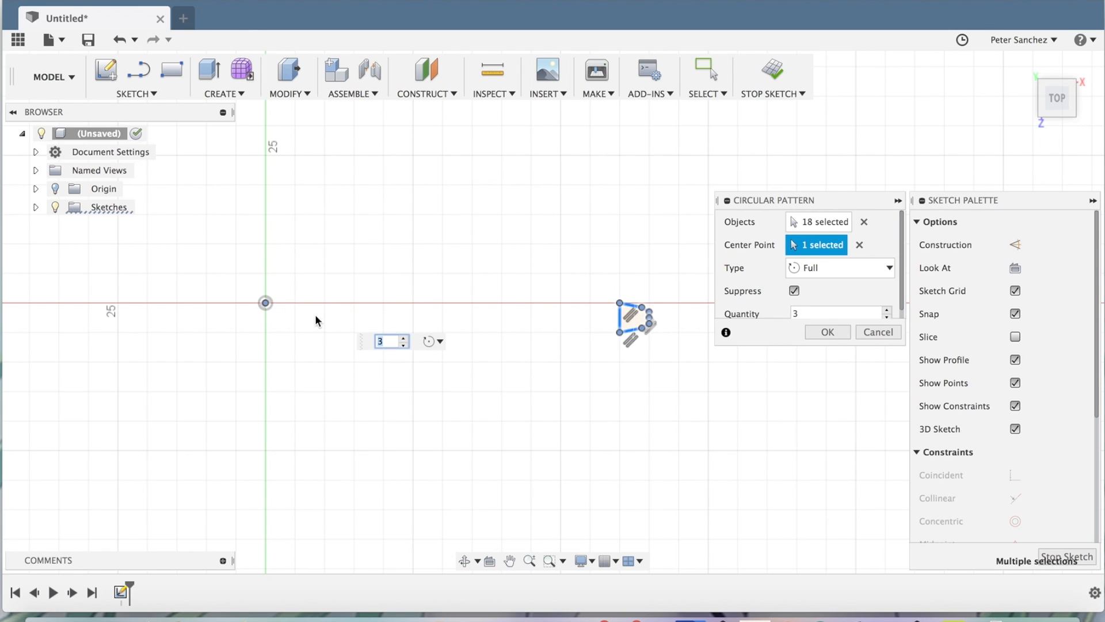
# - Increase the circular pattern's quantity to 13
pyautogui.scroll(3, 393, 338)
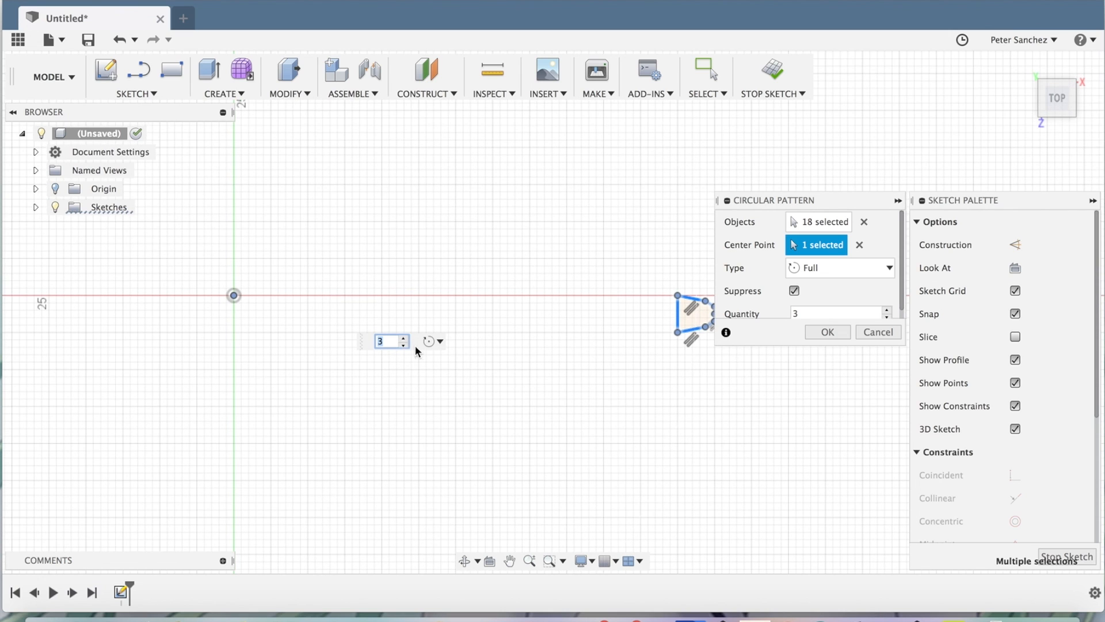
pyautogui.scroll(-5, 400, 393)
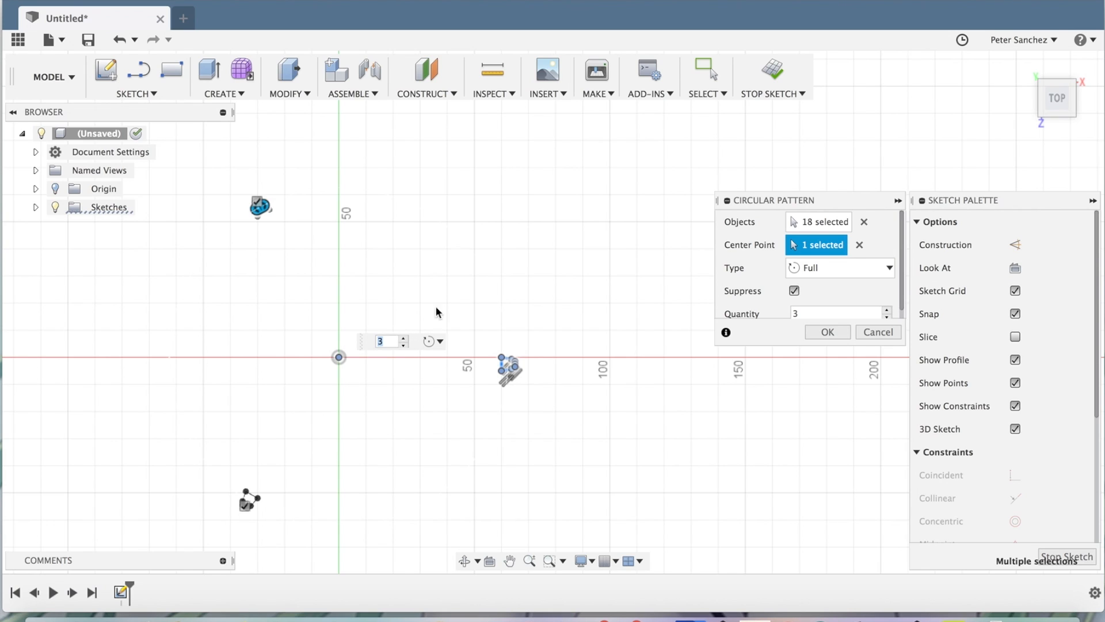
pyautogui.click(404, 338)
pyautogui.click(405, 338)
pyautogui.click(405, 338)
pyautogui.click(405, 338)
pyautogui.click(404, 338)
pyautogui.click(405, 338)
pyautogui.click(404, 338)
pyautogui.click(404, 337)
pyautogui.click(404, 338)
pyautogui.click(405, 338)
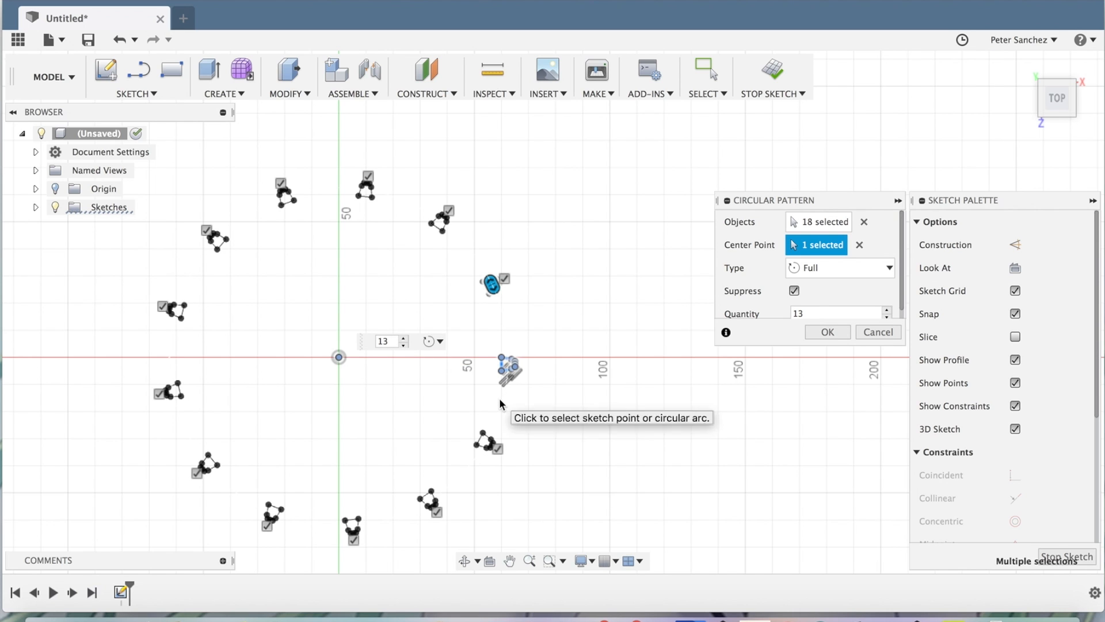
# - Increase the circular pattern's quantity to 46
pyautogui.scroll(10, 497, 398)
pyautogui.scroll(-8, 498, 399)
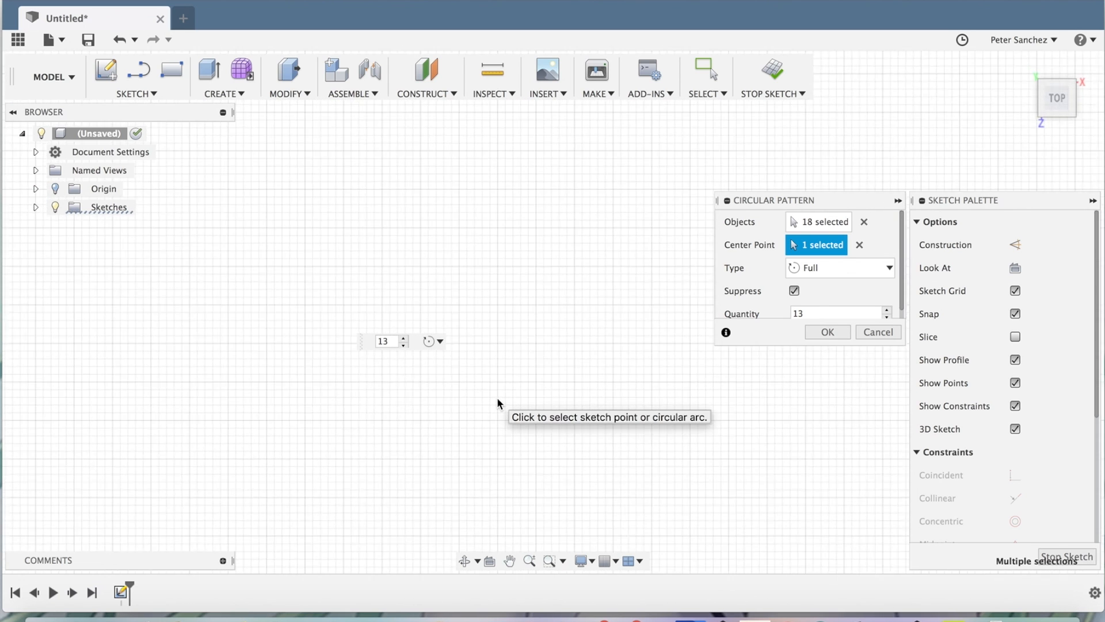
pyautogui.scroll(-5, 497, 403)
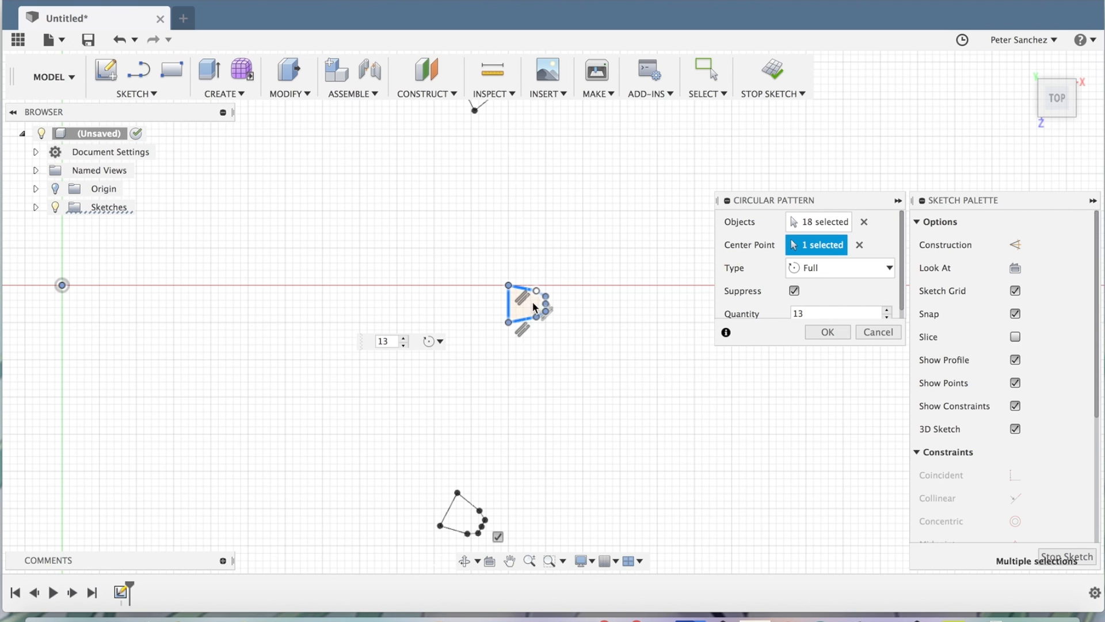
pyautogui.scroll(2, 535, 317)
pyautogui.scroll(-4, 538, 318)
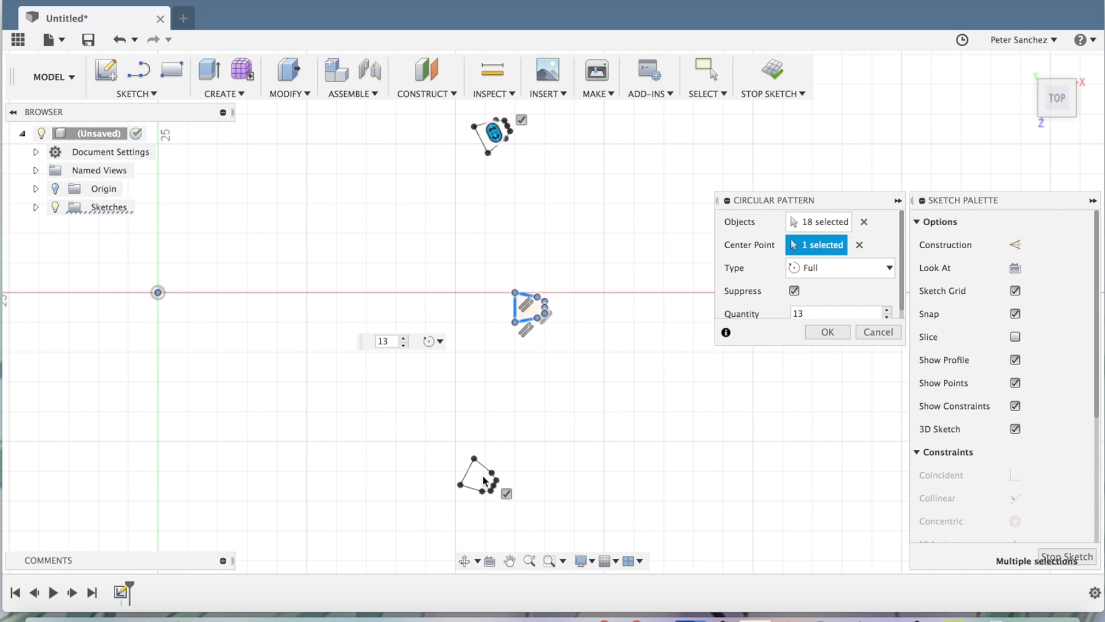
pyautogui.scroll(-5, 525, 368)
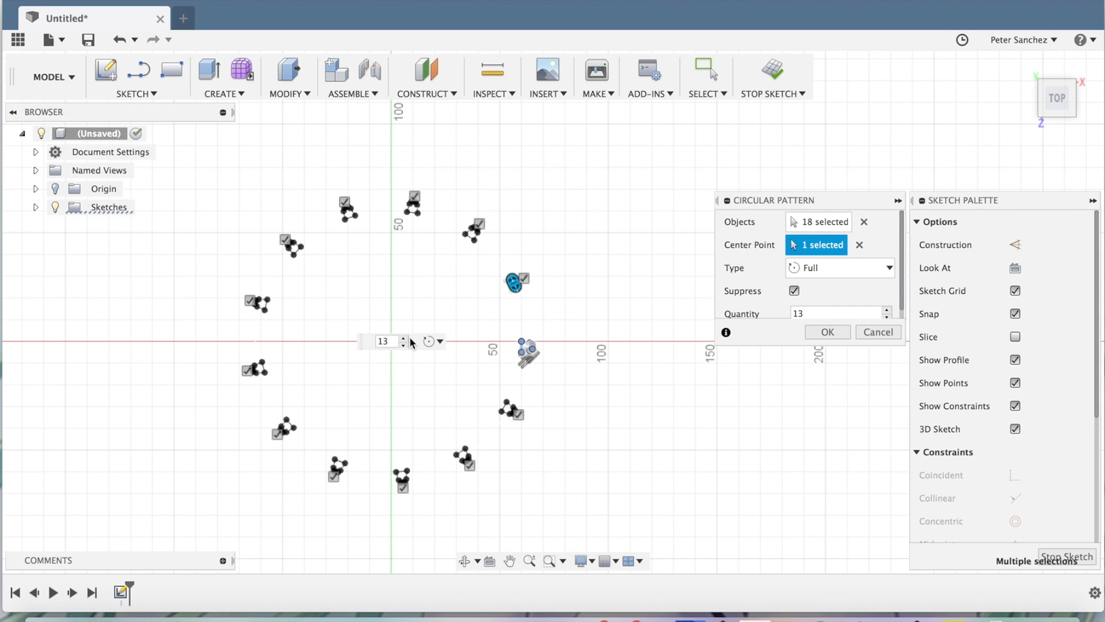
pyautogui.click(405, 338)
pyautogui.click(406, 338)
pyautogui.click(405, 338)
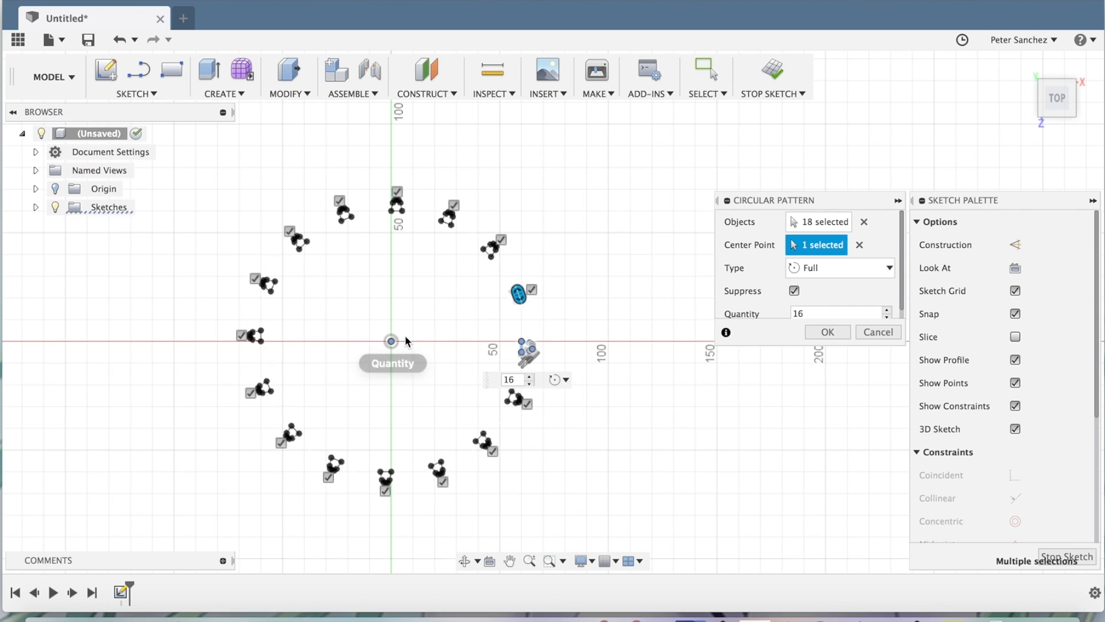
pyautogui.click(529, 375)
pyautogui.click(530, 375)
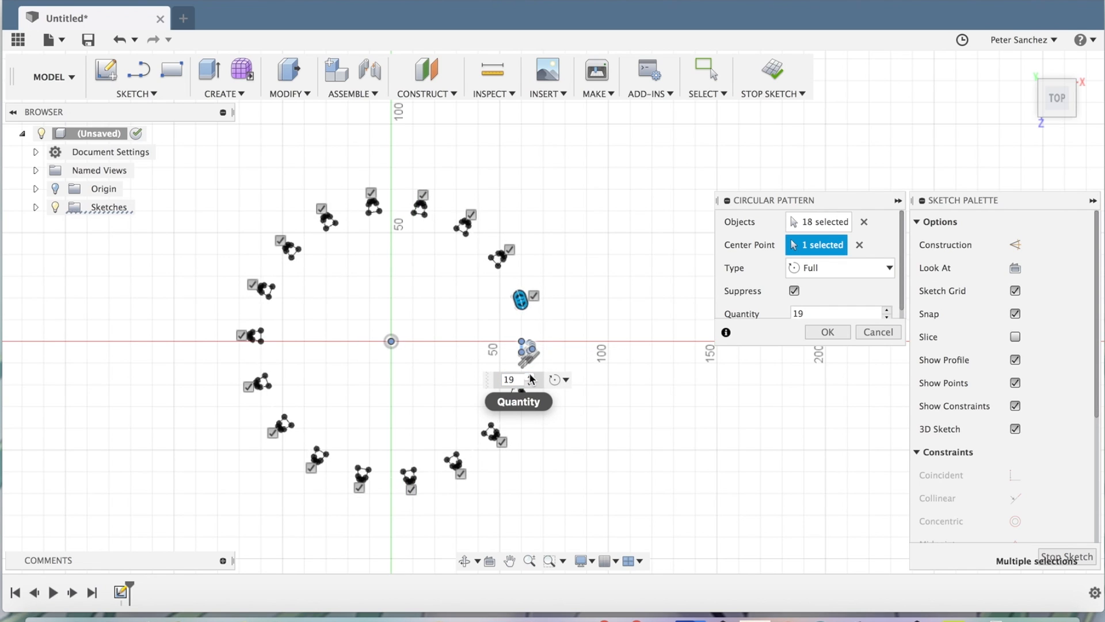
pyautogui.click(530, 376)
pyautogui.click(533, 374)
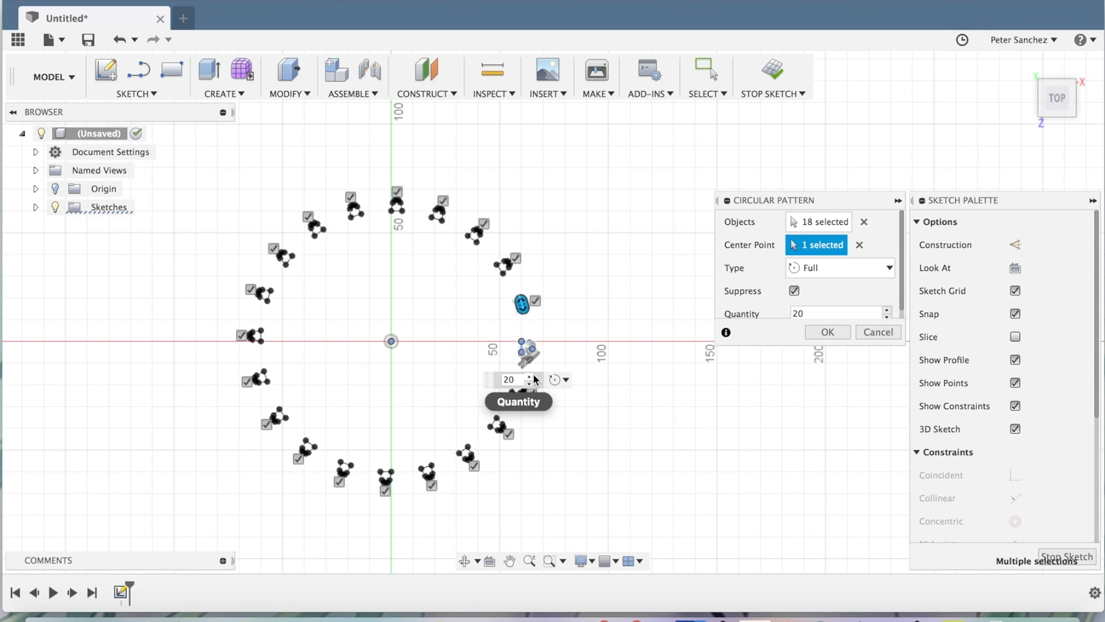
pyautogui.click(534, 374)
pyautogui.click(534, 374)
pyautogui.click(533, 374)
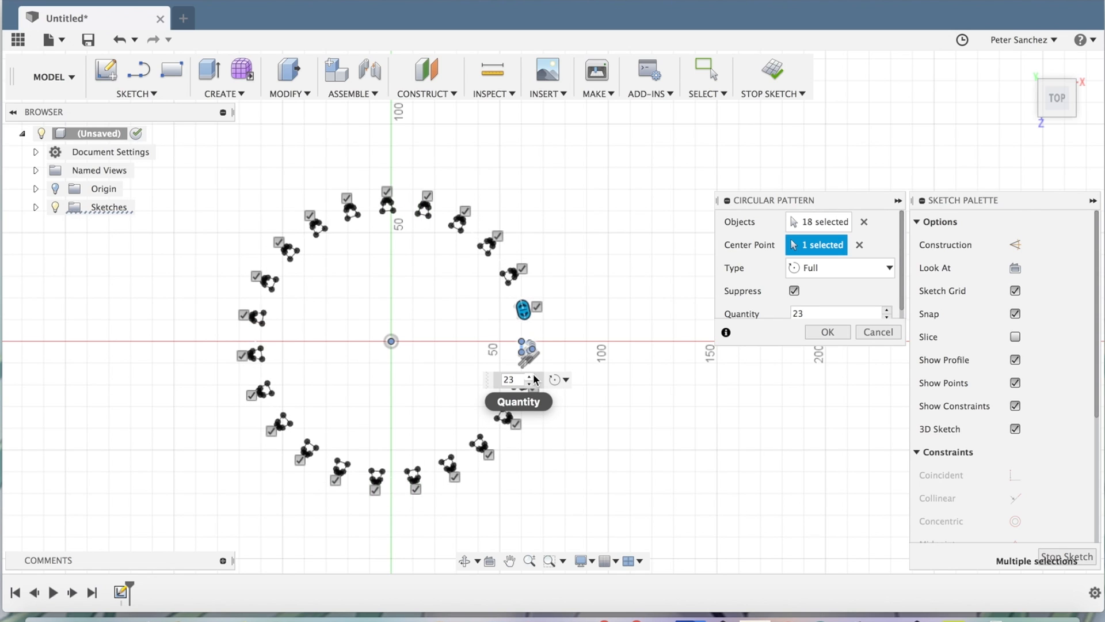
pyautogui.click(533, 375)
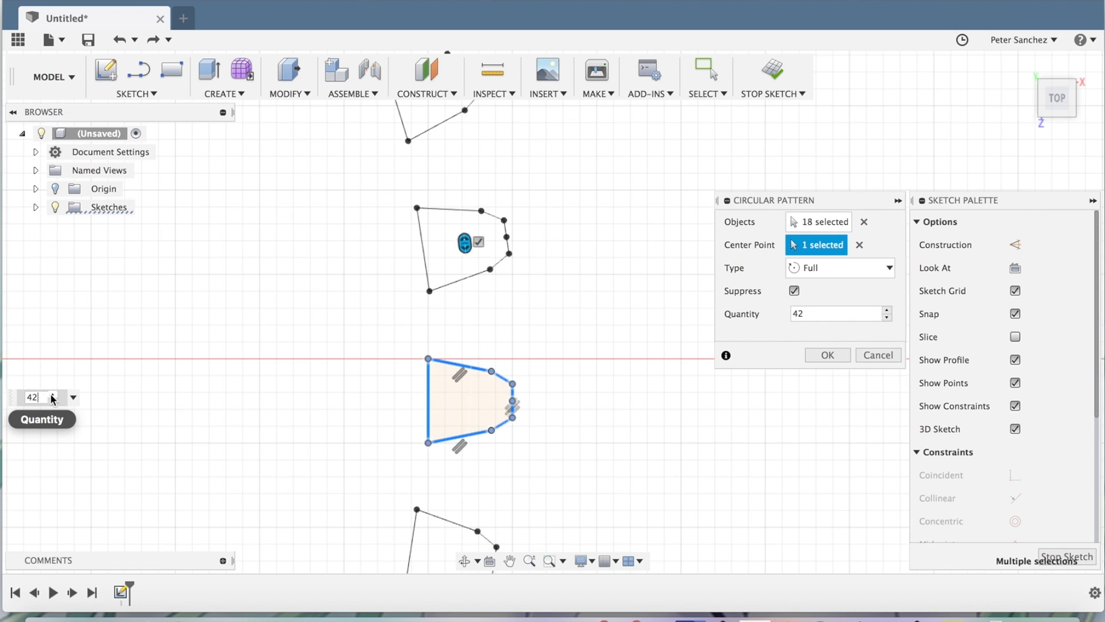
pyautogui.click(52, 394)
pyautogui.click(53, 395)
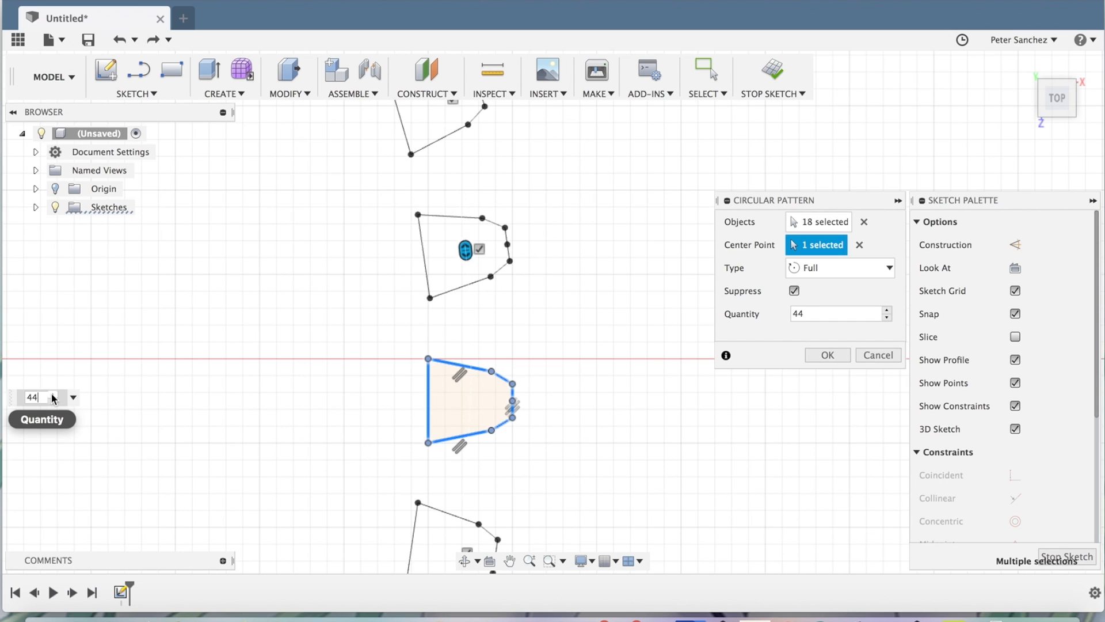
pyautogui.click(53, 395)
pyautogui.click(52, 395)
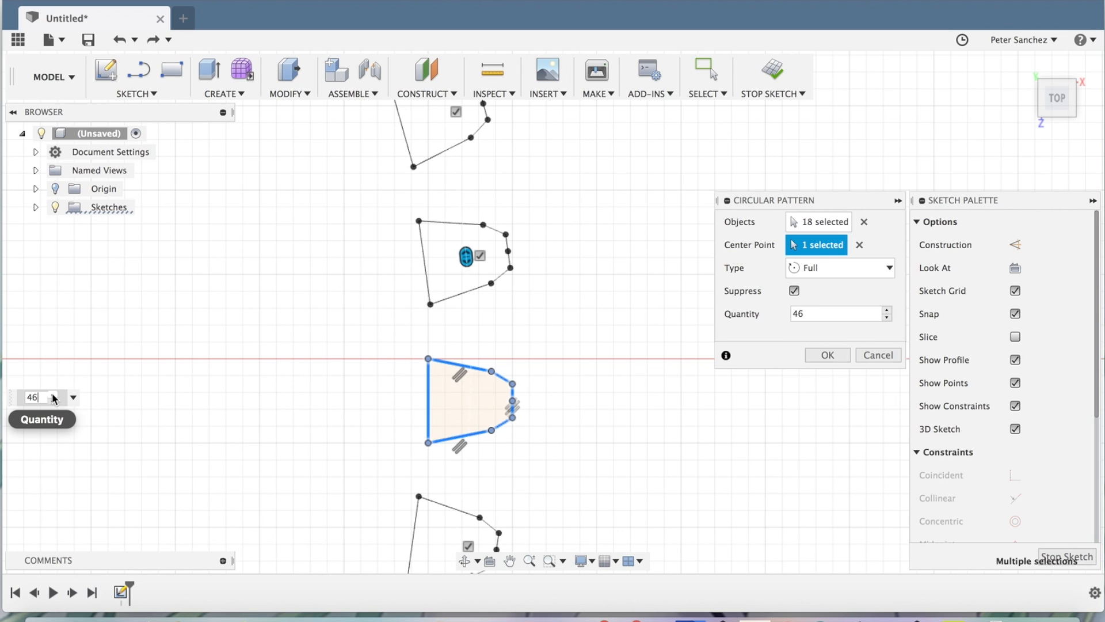
# - Reduce the circular pattern's quantity to 44 and apply the pattern
pyautogui.scroll(5, 406, 385)
pyautogui.scroll(-5, 409, 380)
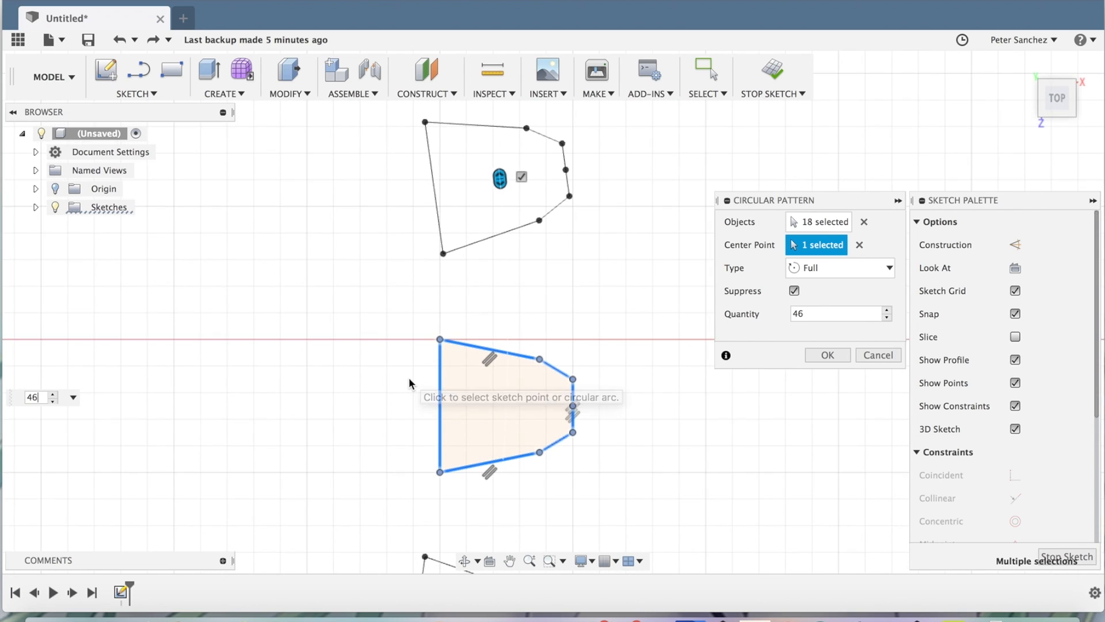
pyautogui.scroll(-2, 408, 380)
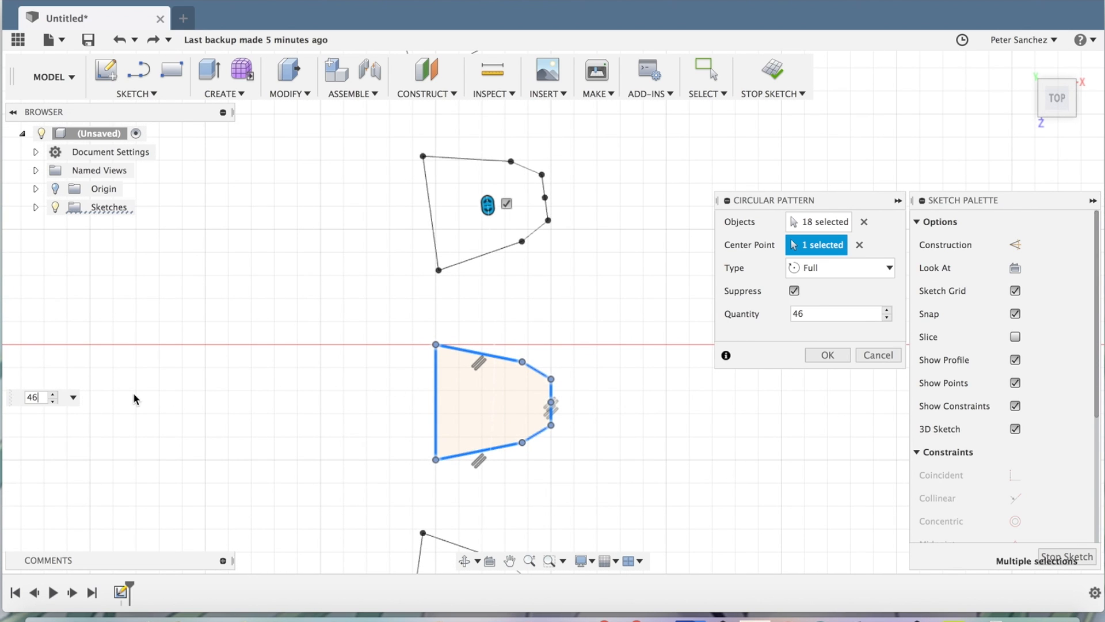
pyautogui.click(51, 401)
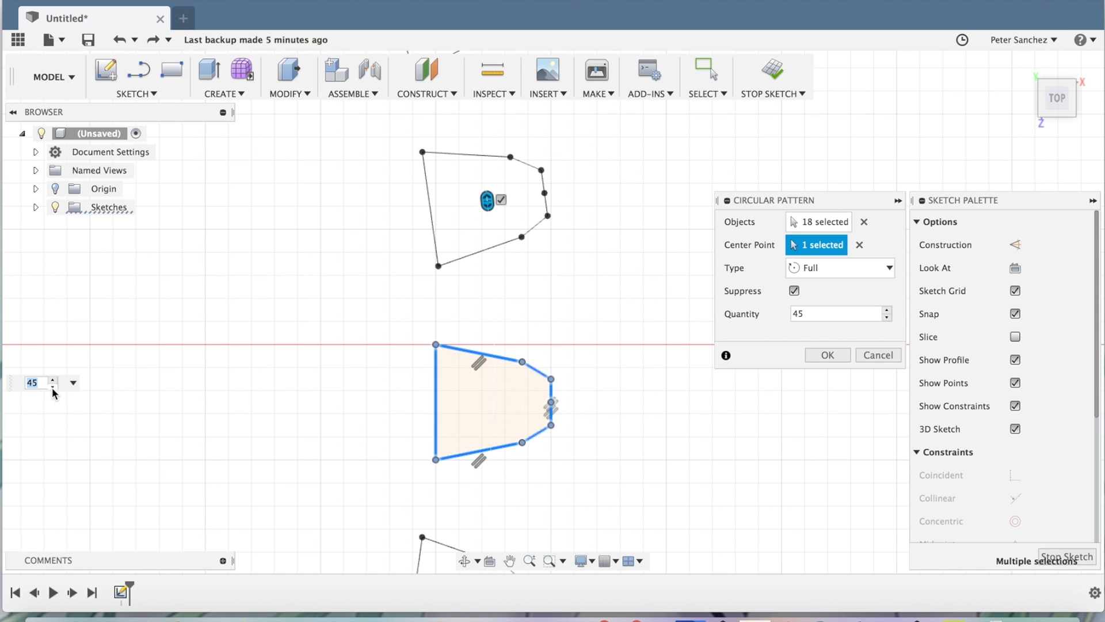
pyautogui.click(53, 388)
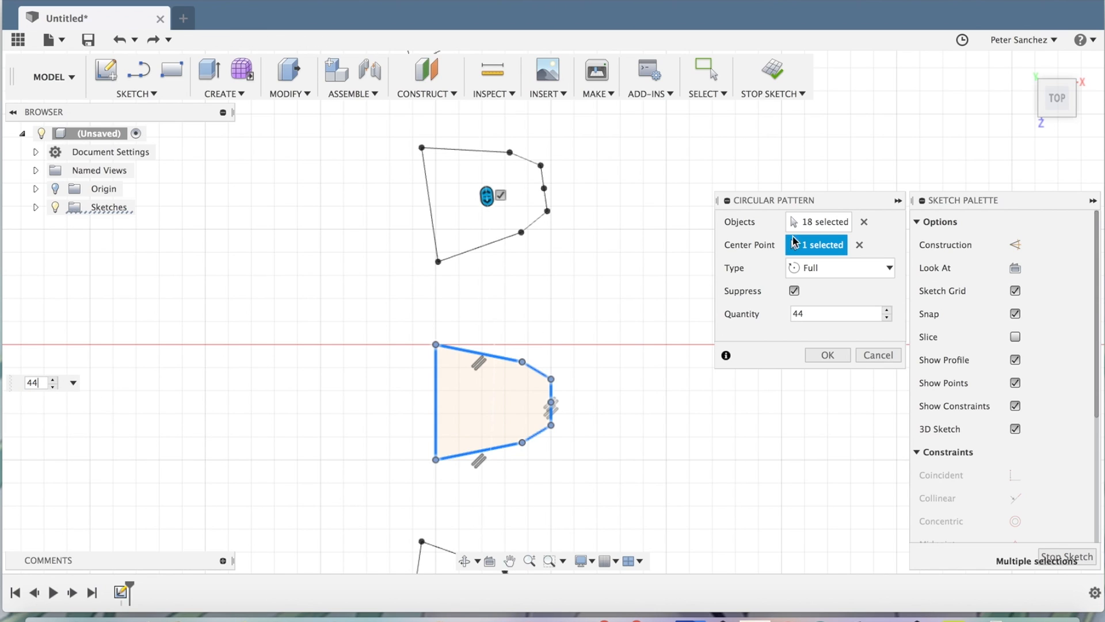
pyautogui.click(836, 360)
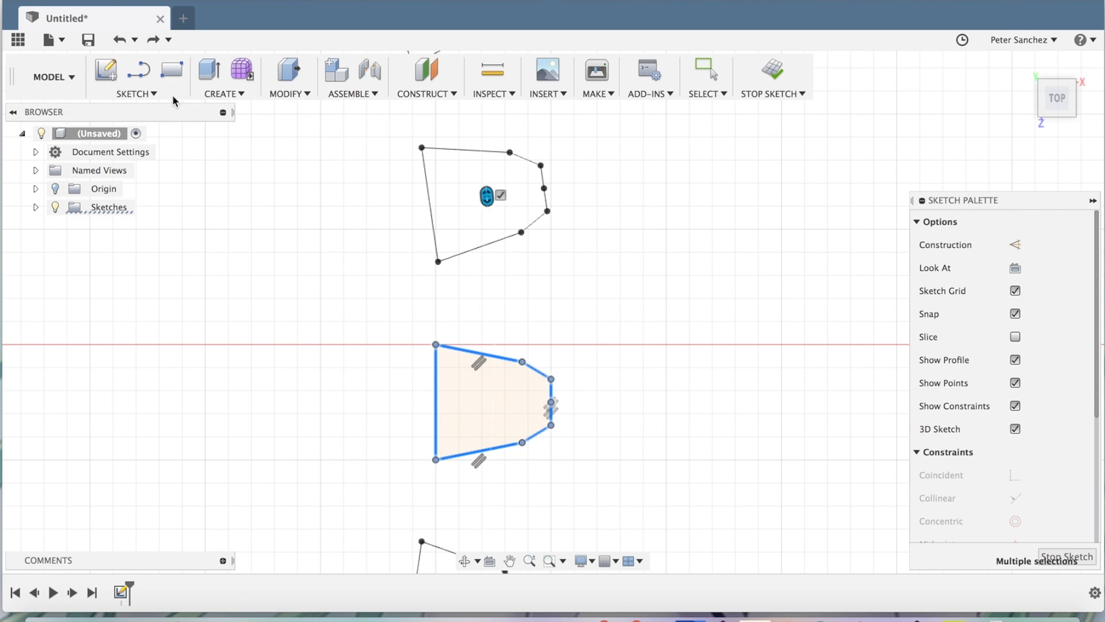
# - Draw a line joining the facing base corners of the original tooth and the neighbouring tooth above it
pyautogui.click(138, 70)
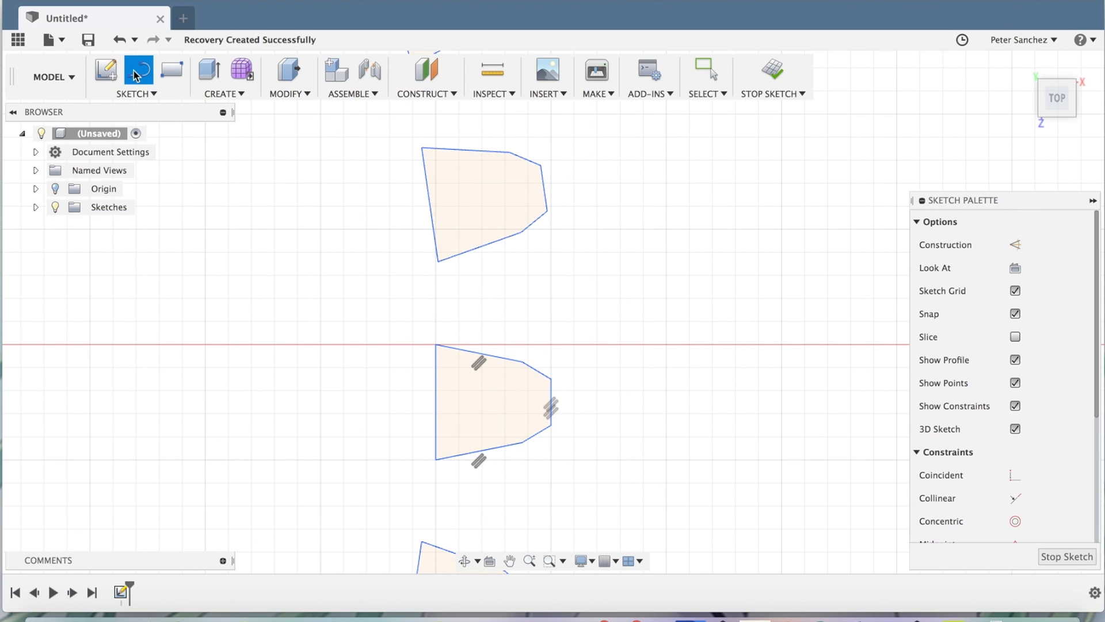
pyautogui.click(440, 260)
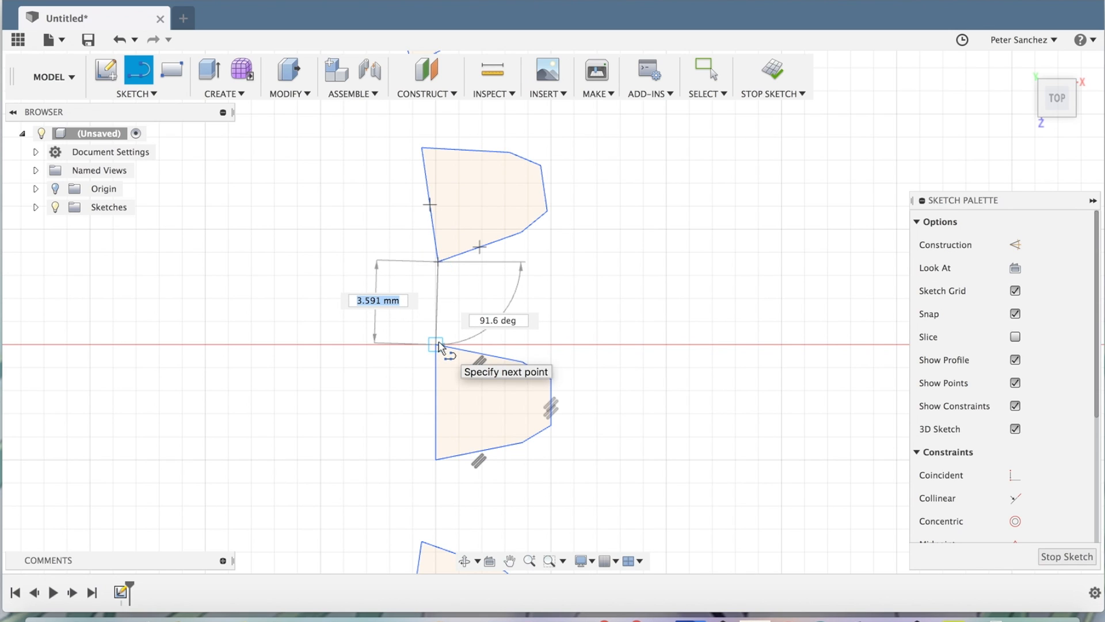
pyautogui.click(437, 344)
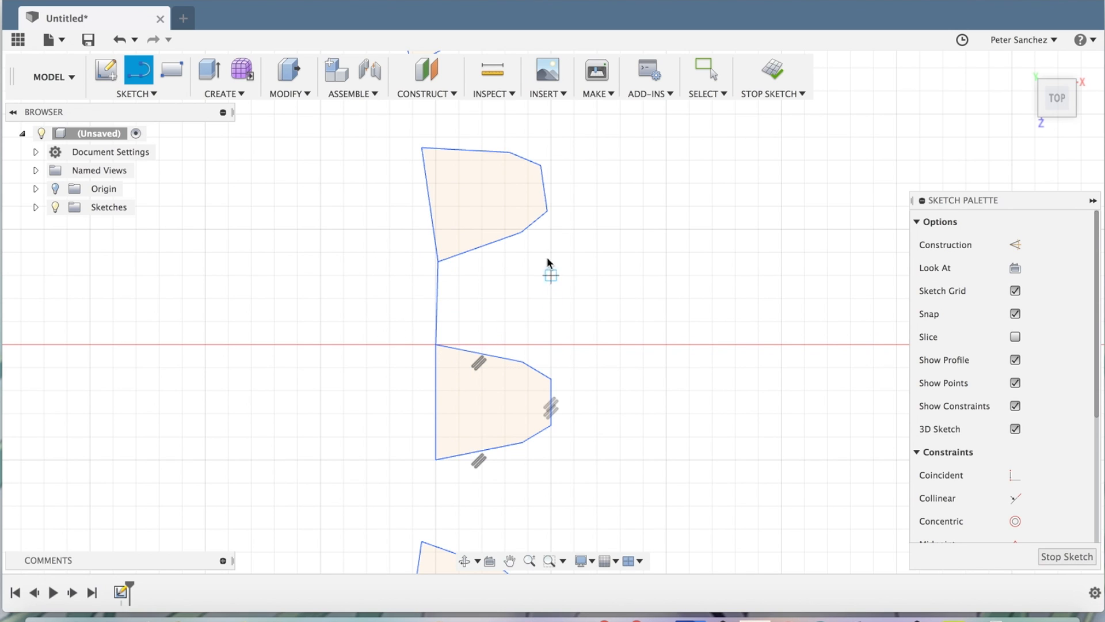
pyautogui.click(520, 234)
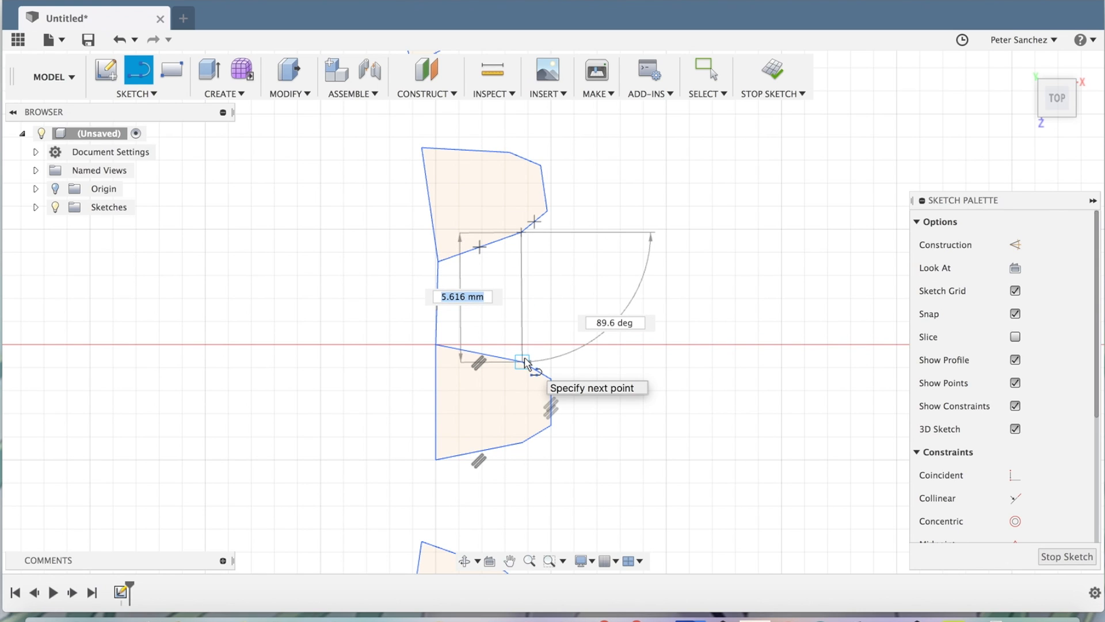
pyautogui.press('Escape')
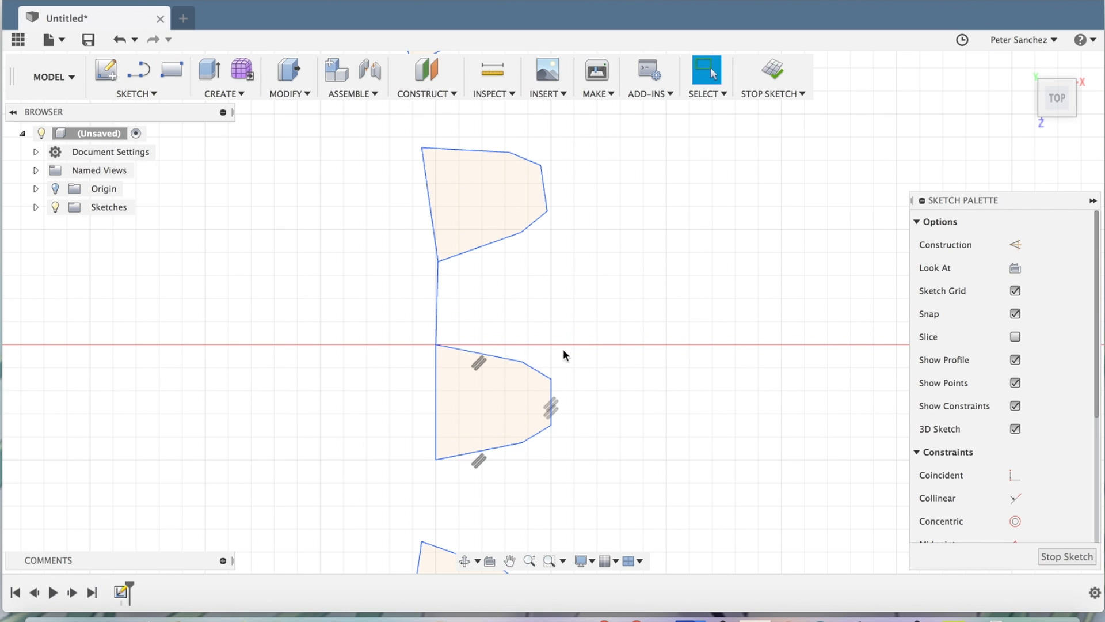
# - Join the facing base corners of the remaining neighbouring teeth with lines to close the gear outline around the origin
pyautogui.scroll(-5, 593, 340)
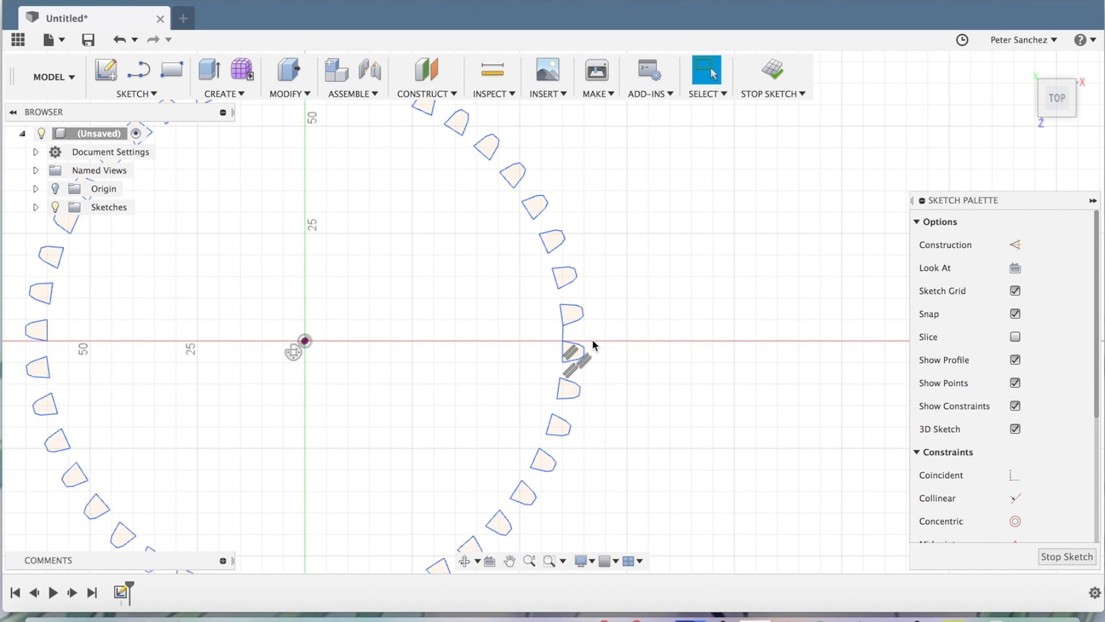
pyautogui.scroll(8, 565, 441)
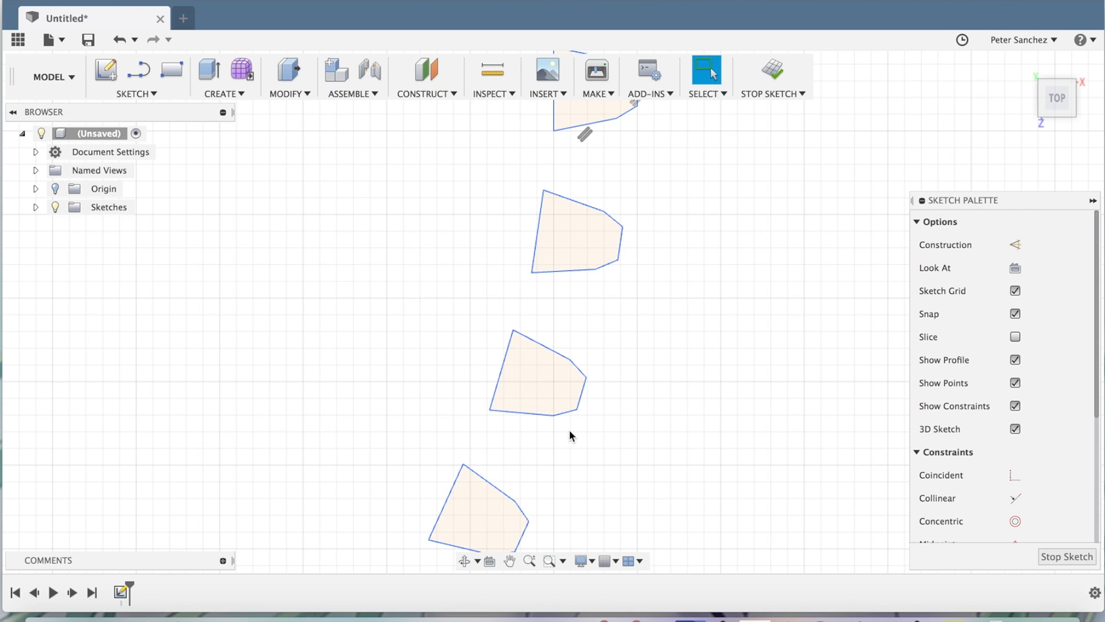
pyautogui.moveTo(617, 262); pyautogui.dragTo(565, 280)
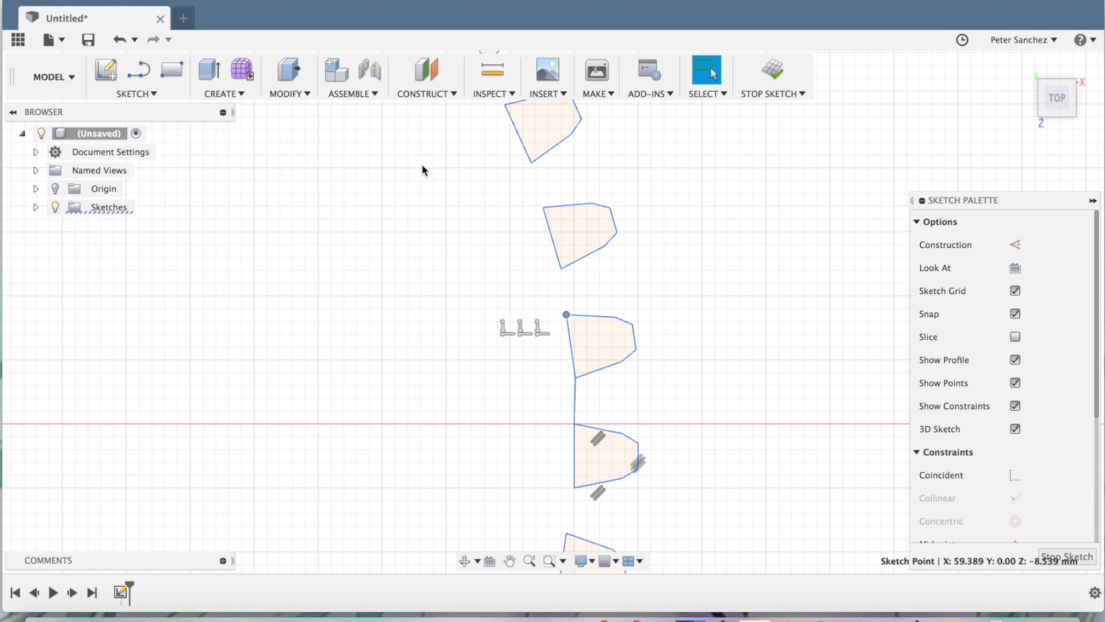
pyautogui.scroll(5, 600, 245)
pyautogui.scroll(-8, 599, 244)
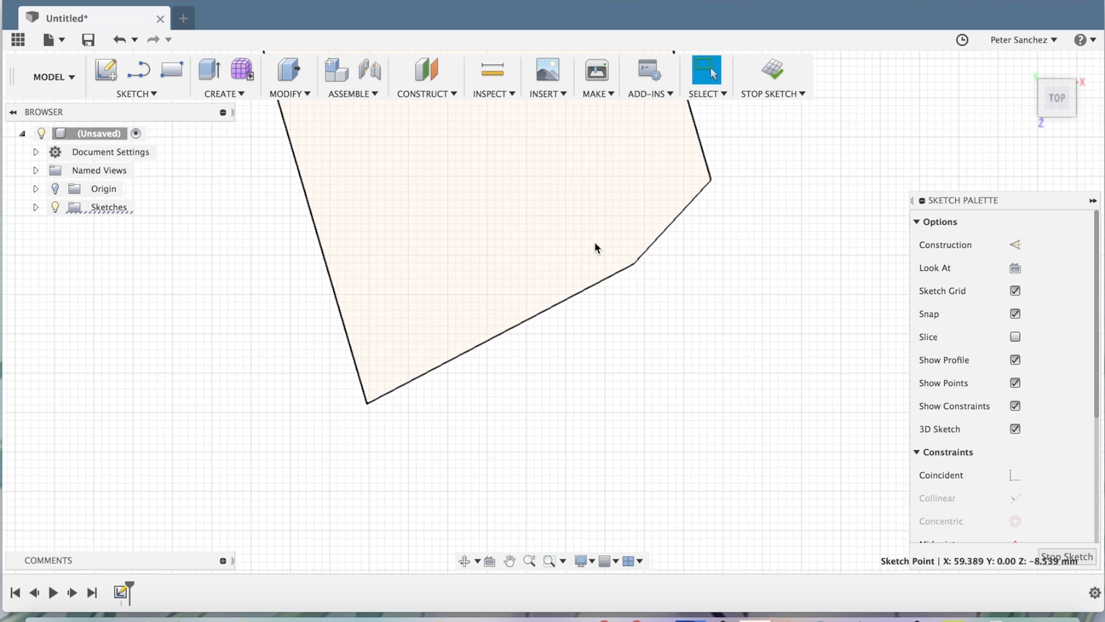
pyautogui.scroll(-1, 597, 265)
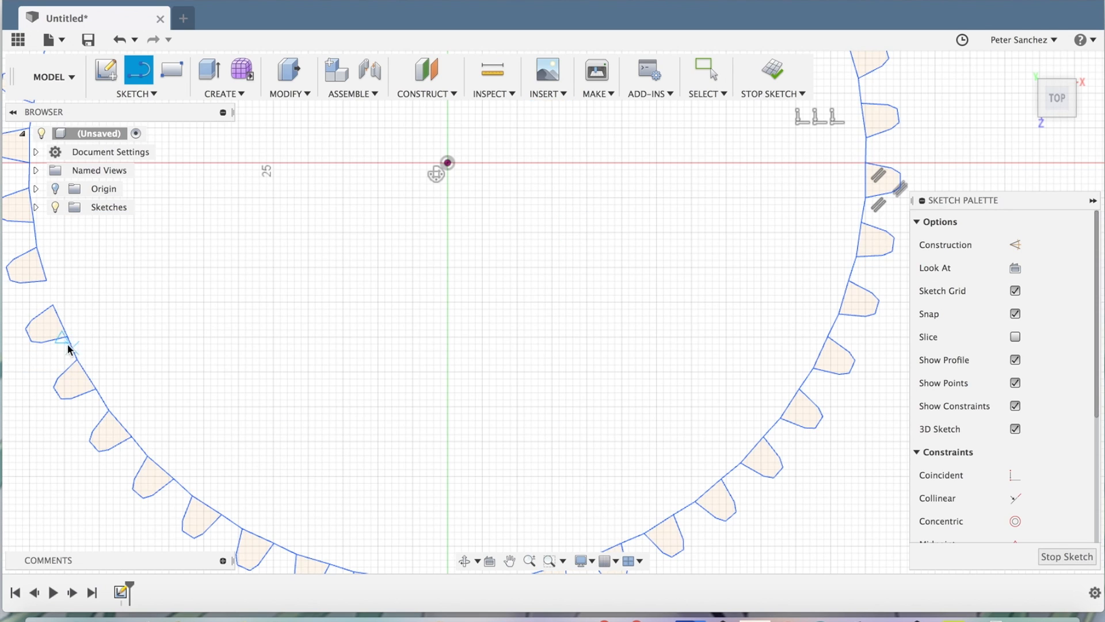
pyautogui.scroll(2, 55, 306)
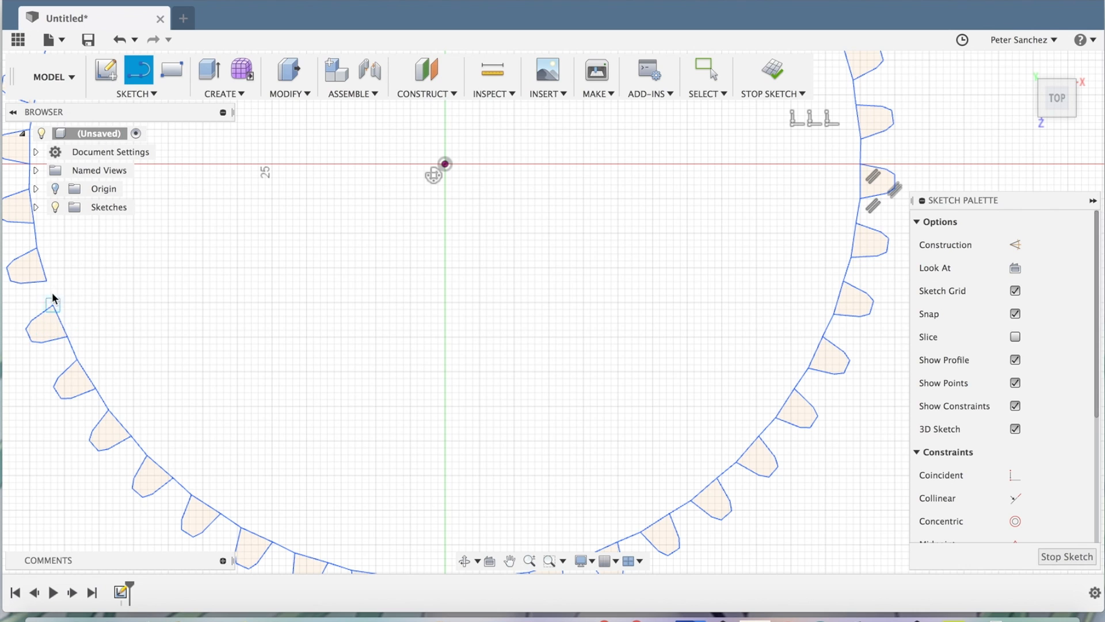
pyautogui.scroll(3, 56, 307)
pyautogui.click(50, 309)
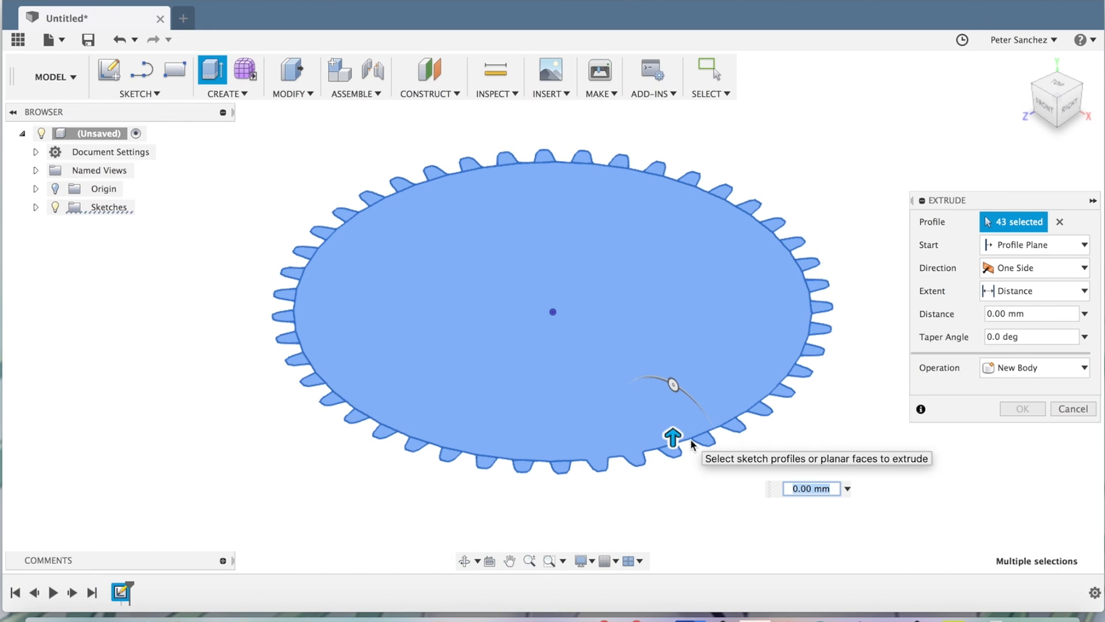
# - Extrude the gear's inner disc and all tooth profiles 15 mm to one side as a new body
pyautogui.moveTo(672, 442); pyautogui.dragTo(671, 410)
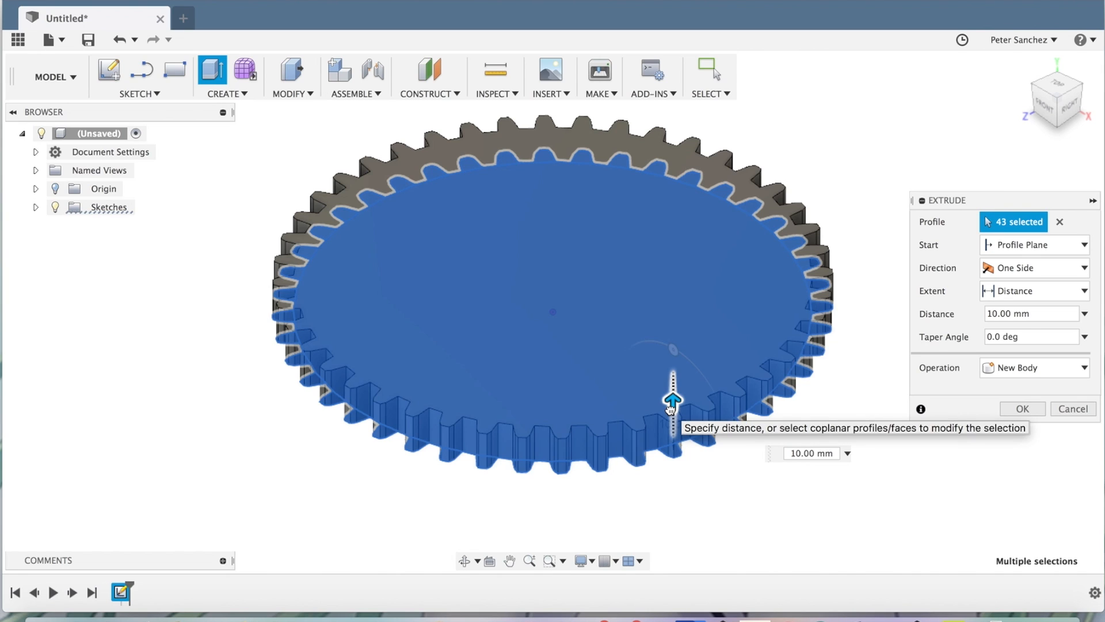
pyautogui.moveTo(671, 409); pyautogui.dragTo(664, 381)
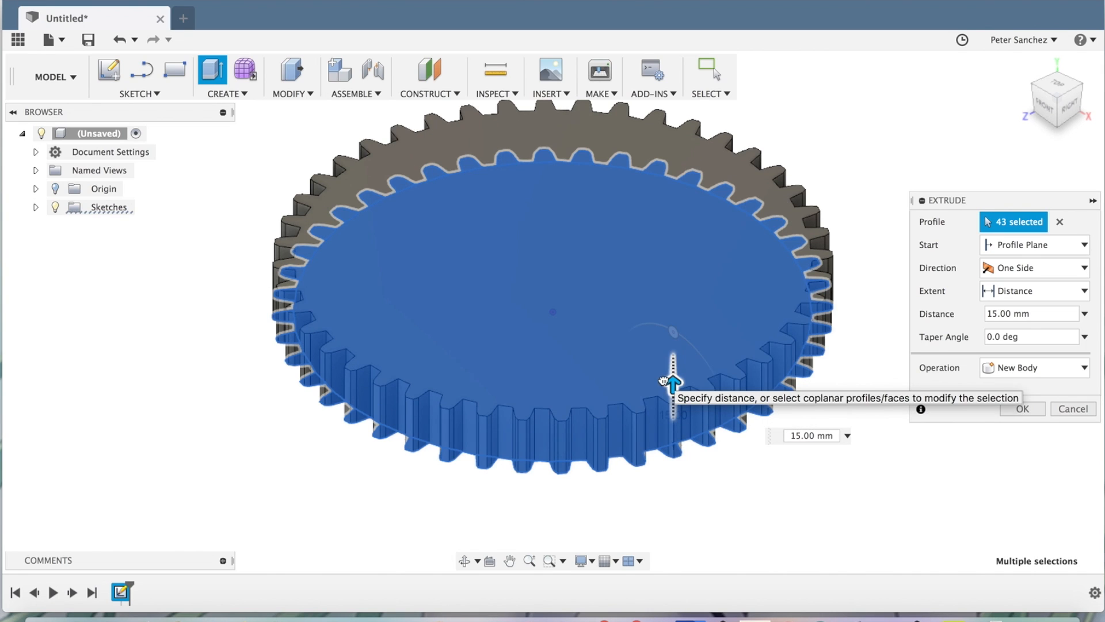
pyautogui.click(1012, 412)
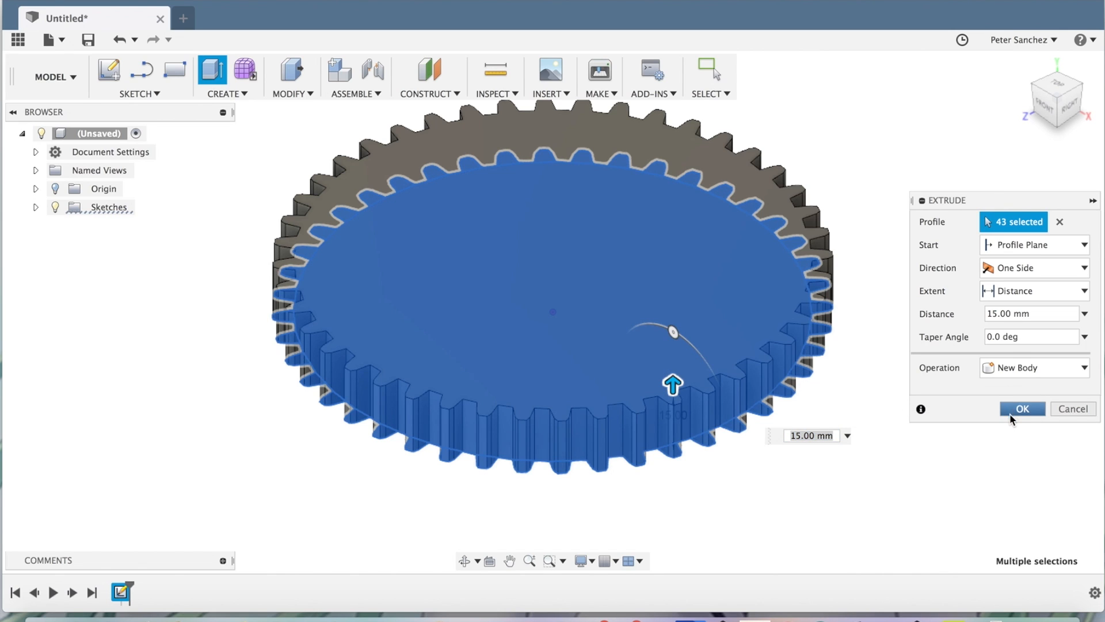
# - Examine the extruded gear as a whole and its teeth up close
pyautogui.scroll(-5, 723, 352)
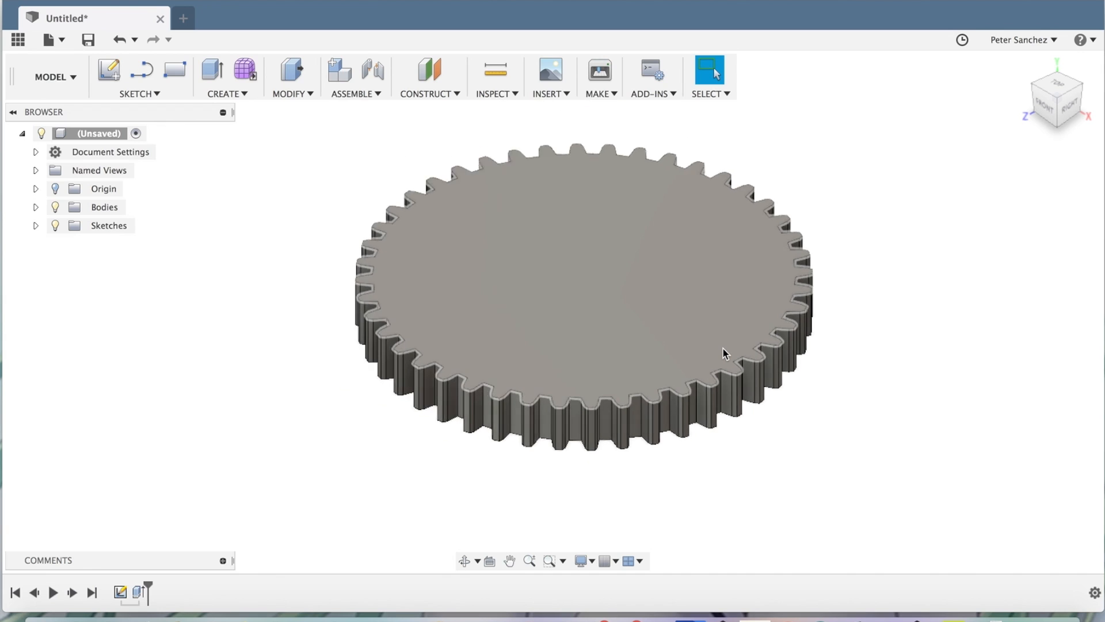
pyautogui.scroll(5, 723, 358)
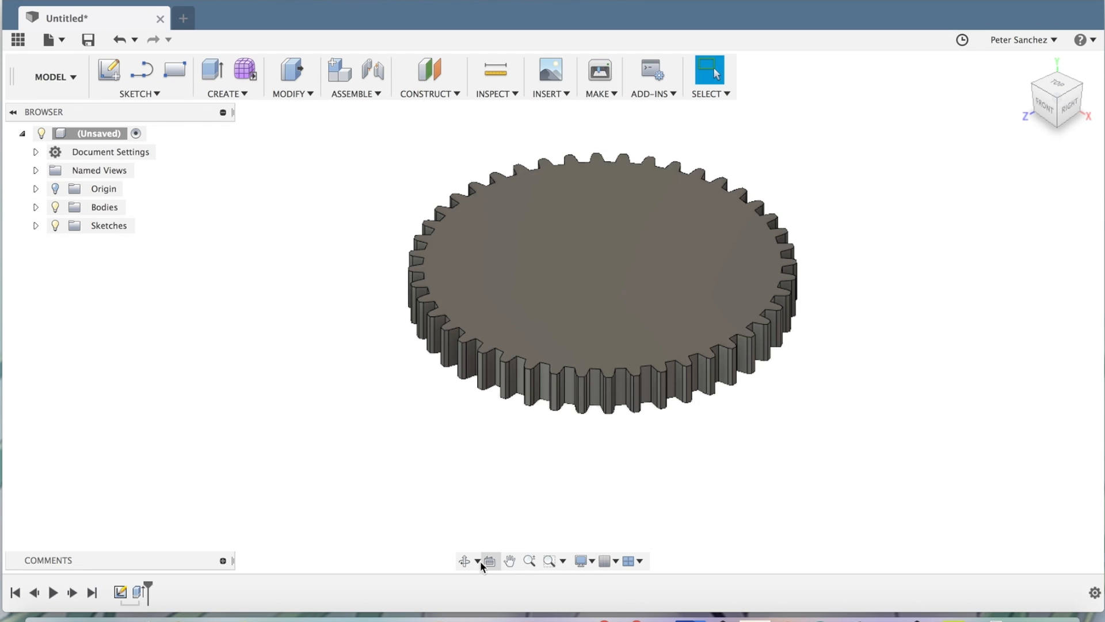
pyautogui.scroll(1, 766, 341)
pyautogui.scroll(-10, 766, 340)
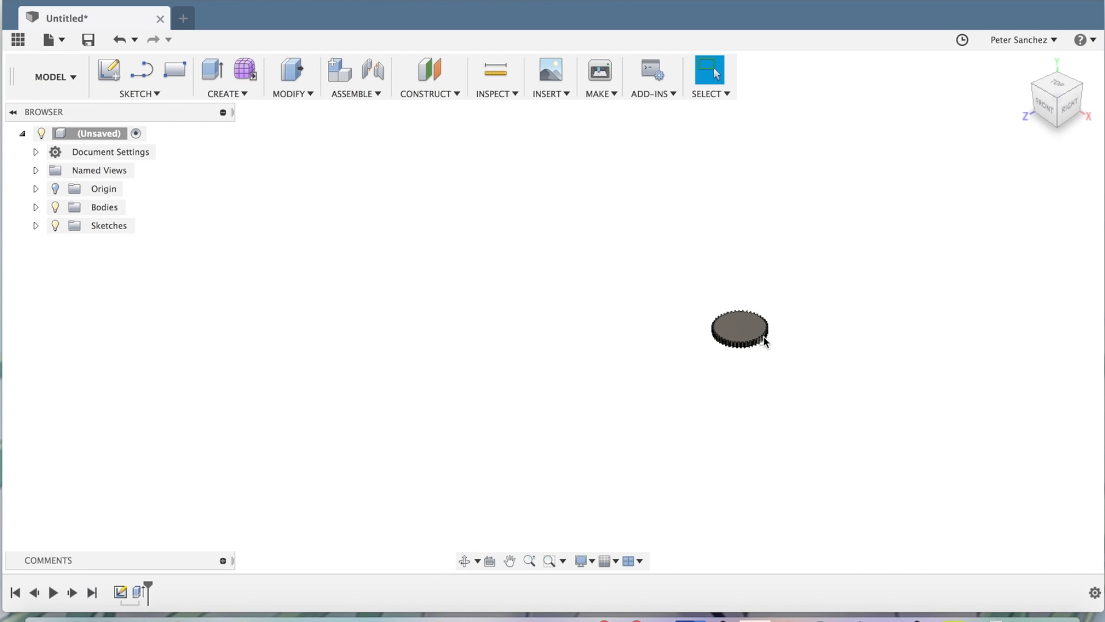
pyautogui.scroll(15, 768, 340)
pyautogui.scroll(-4, 770, 340)
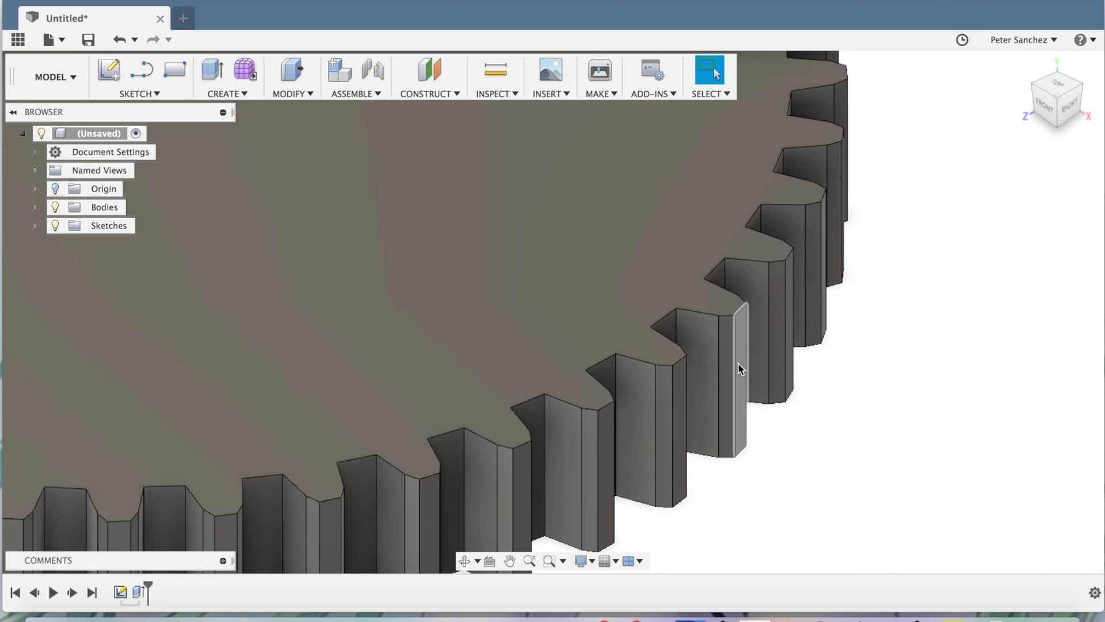
pyautogui.scroll(-10, 659, 416)
pyautogui.scroll(5, 655, 413)
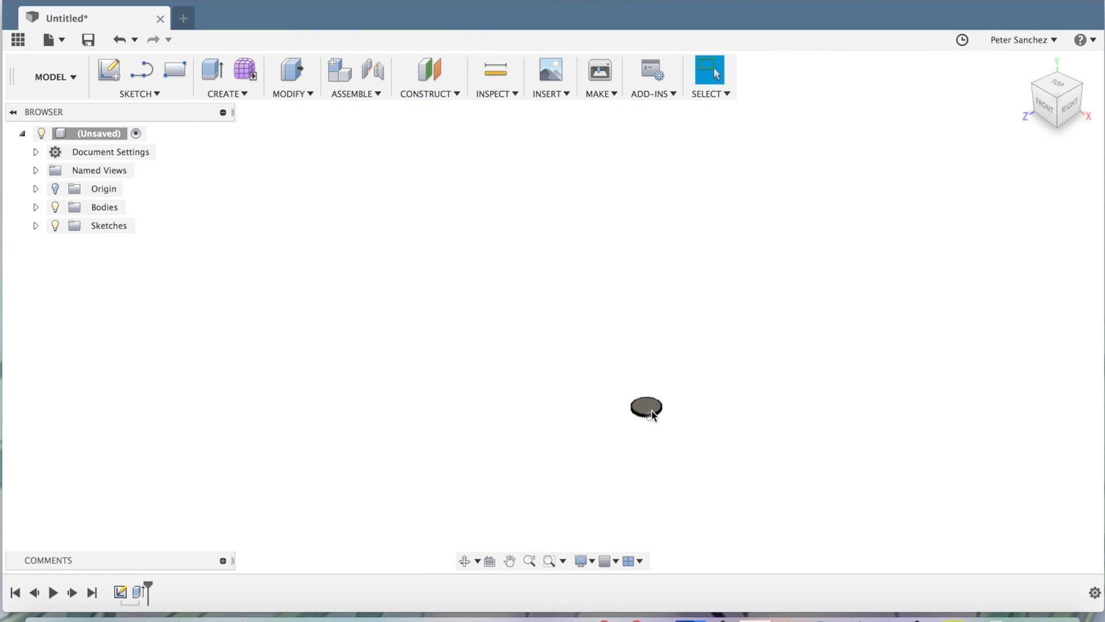
pyautogui.scroll(3, 652, 410)
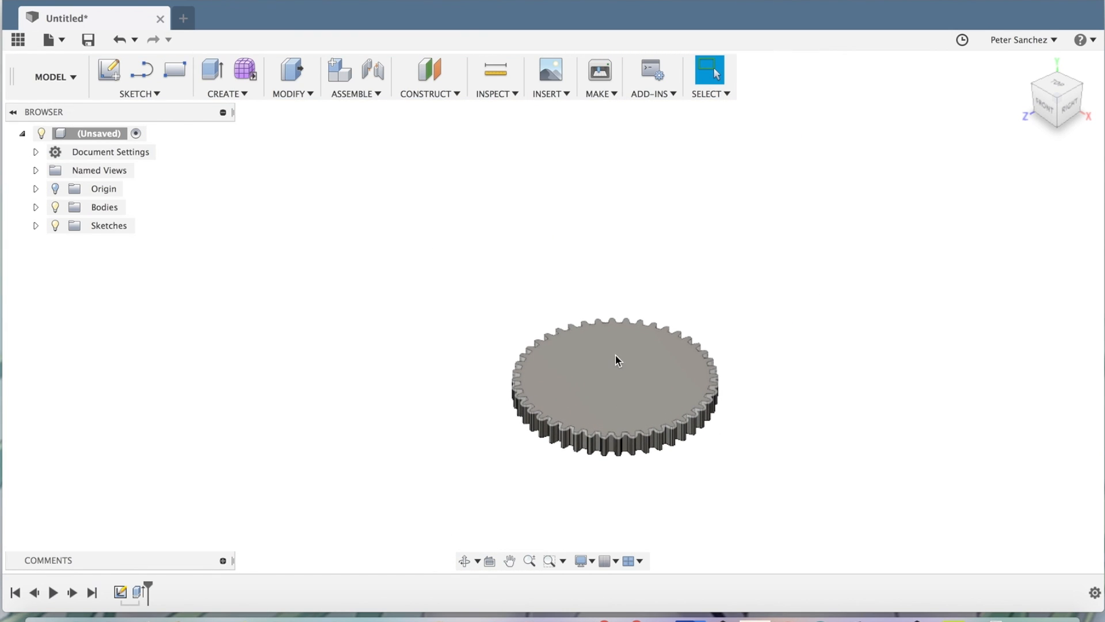